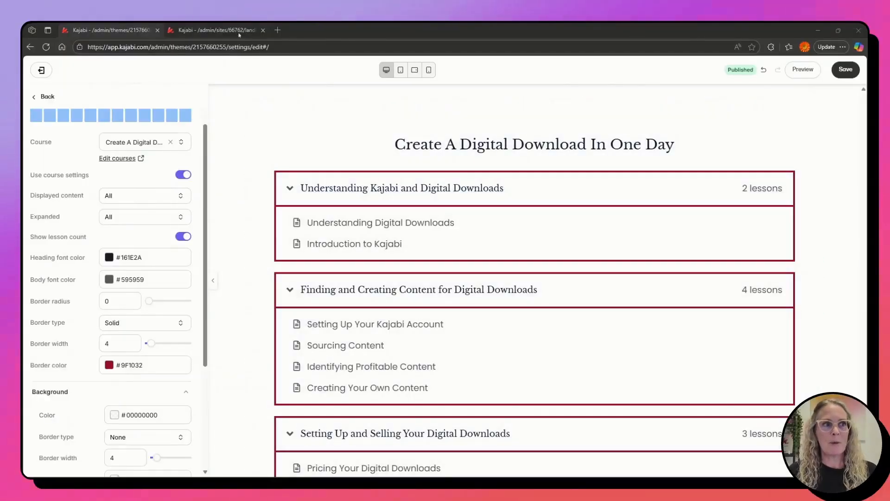
# - Update the landing page Explicit_Template_Sales_Page_Encore_2.1.0 to template version Encore 2.11.0, accepting the code changes notice, and open it for editing
pyautogui.click(223, 31)
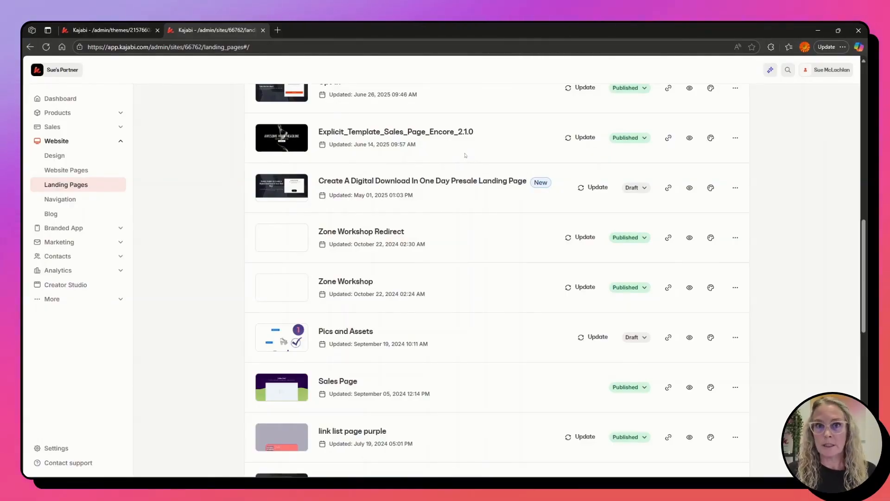
pyautogui.click(582, 139)
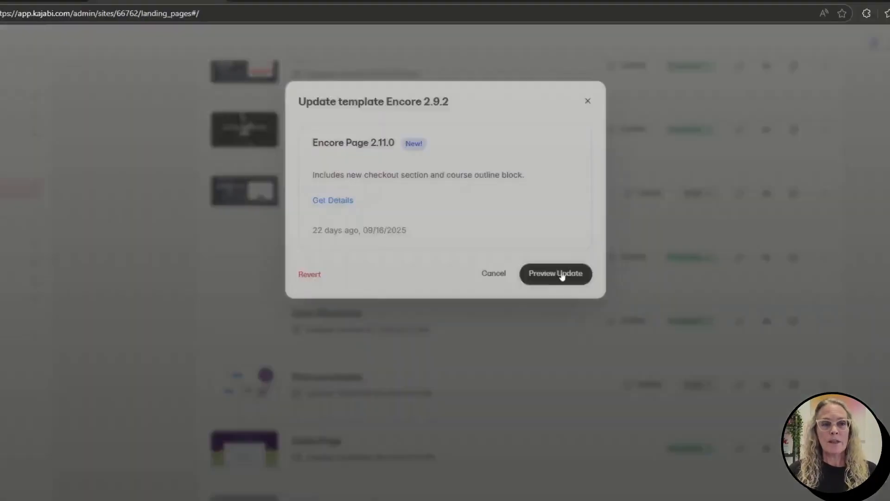
pyautogui.click(637, 338)
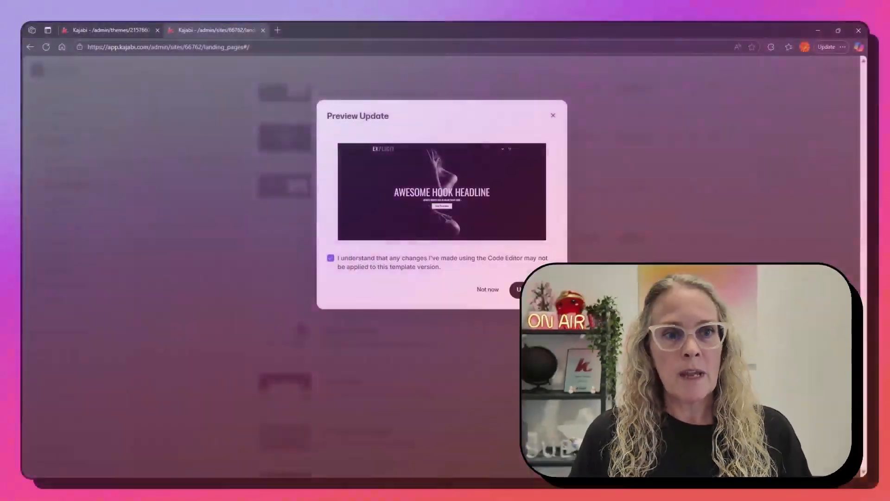
pyautogui.click(538, 291)
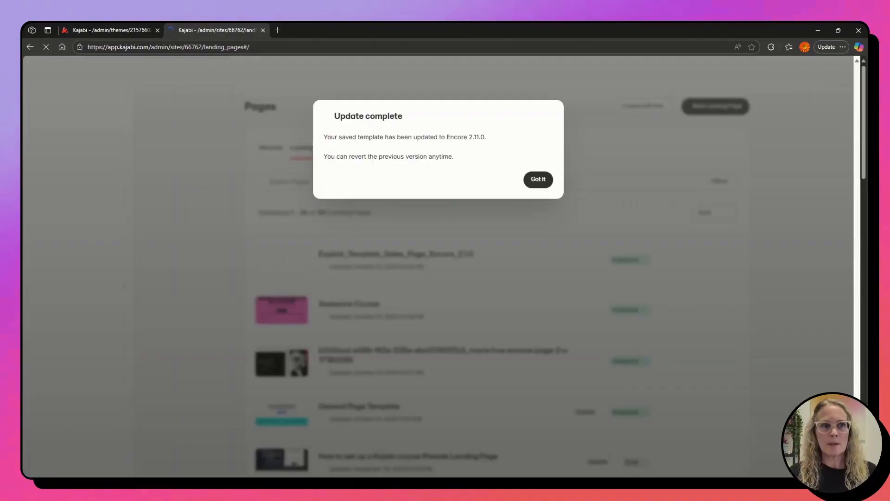
pyautogui.click(543, 183)
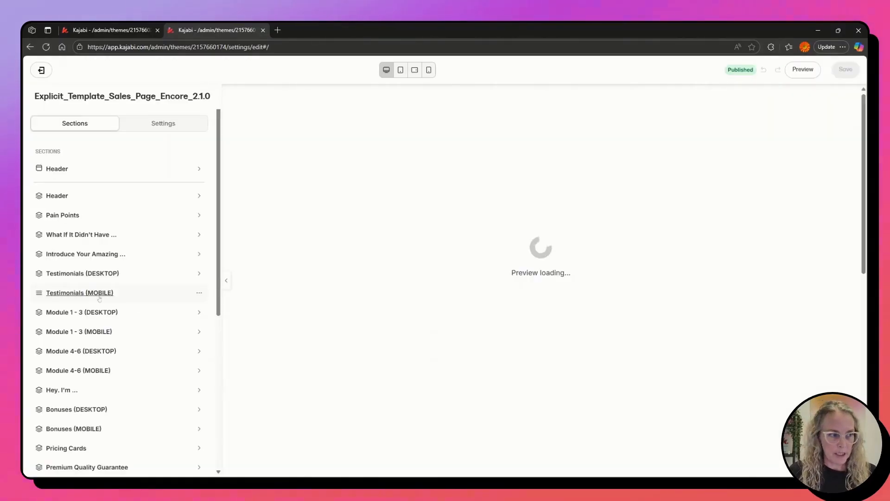
# - Review the section types that can be added to the page, through to the Offers & Pricing group
pyautogui.scroll(-5, 126, 317)
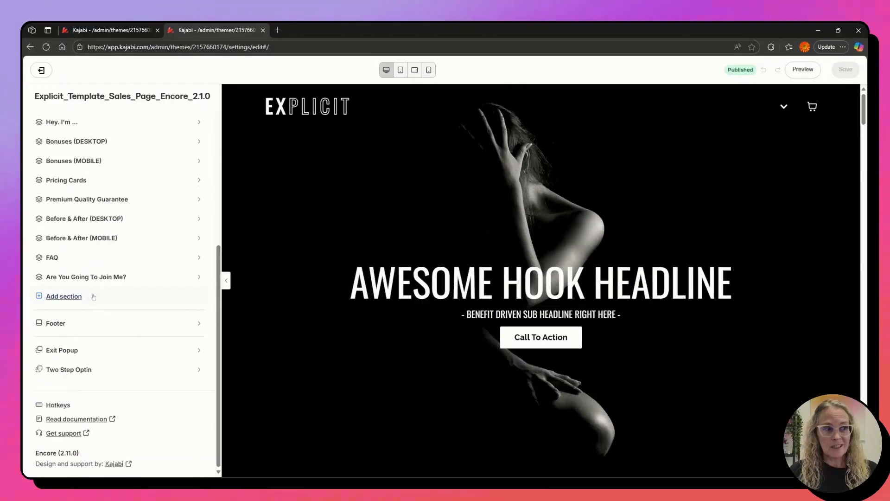
pyautogui.click(64, 296)
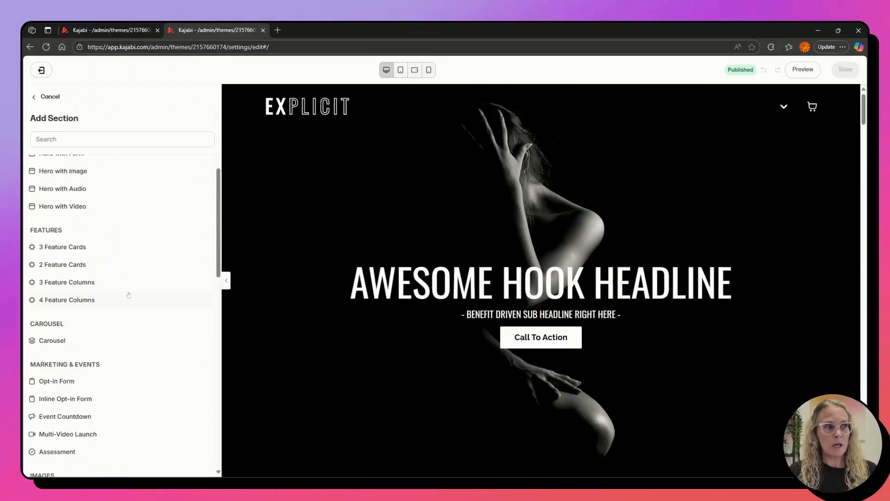
pyautogui.scroll(-6, 135, 294)
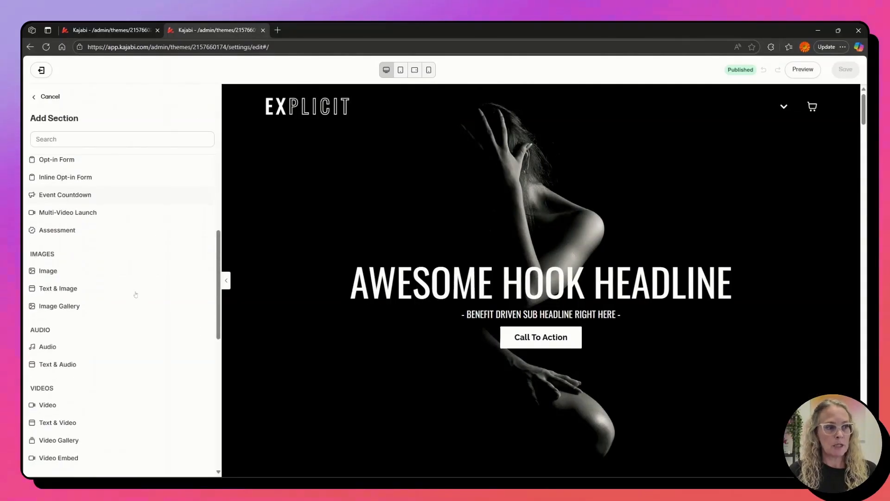
pyautogui.scroll(-4, 135, 293)
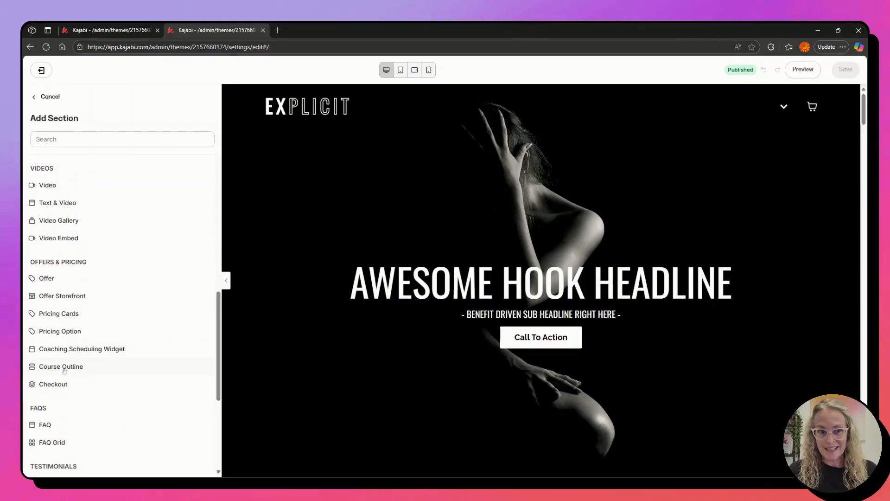
# - Add a Course Outline block to the Pricing Cards section of the sales page
pyautogui.scroll(-15, 365, 353)
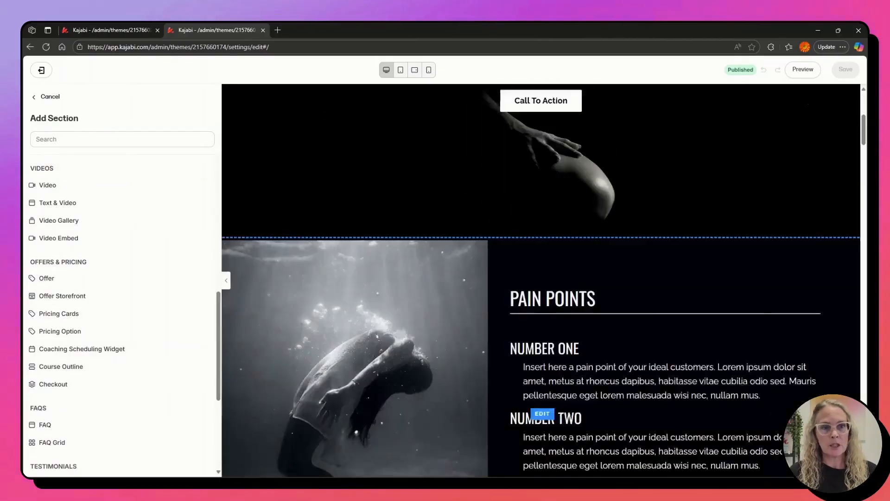
pyautogui.scroll(-15, 385, 324)
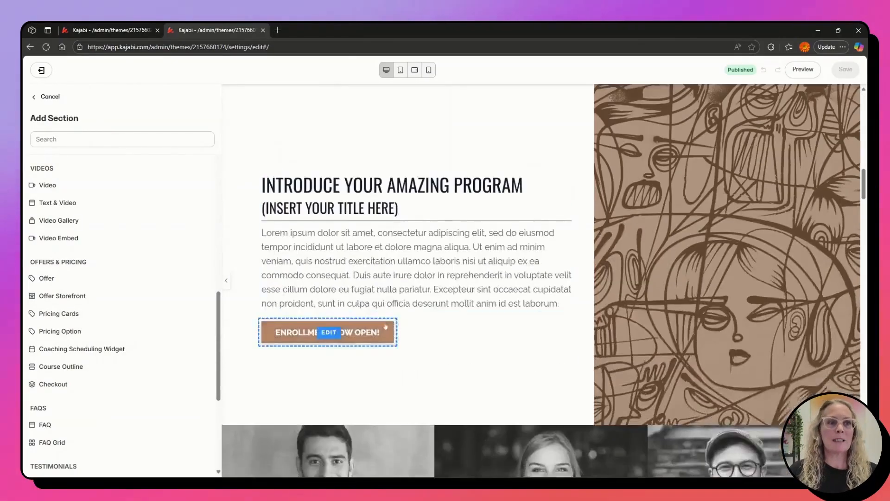
pyautogui.scroll(-10, 385, 325)
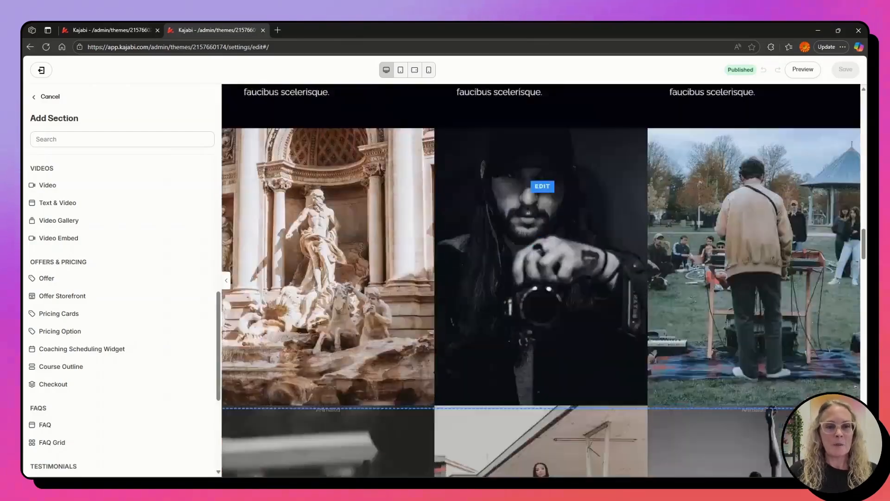
pyautogui.scroll(-6, 385, 326)
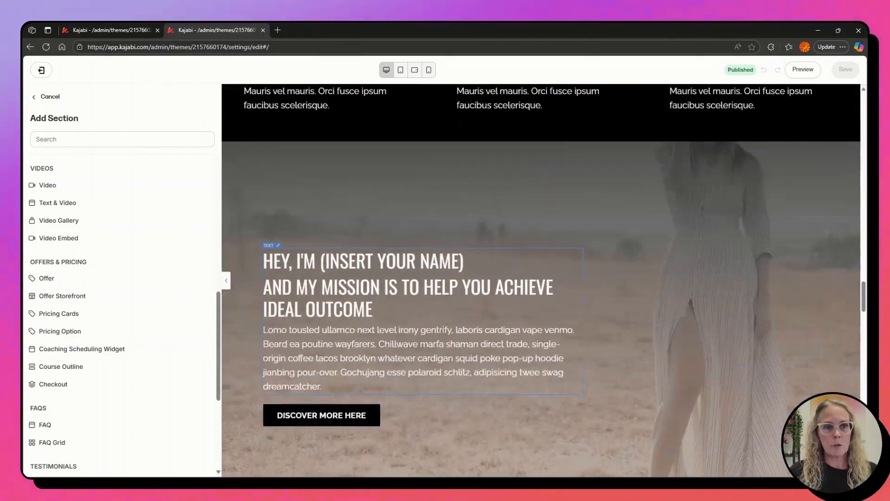
pyautogui.scroll(5, 385, 325)
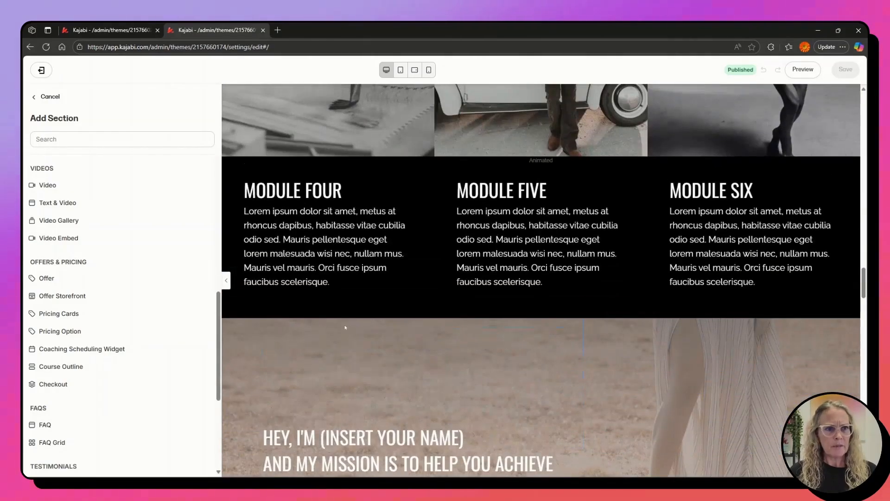
pyautogui.scroll(-10, 336, 336)
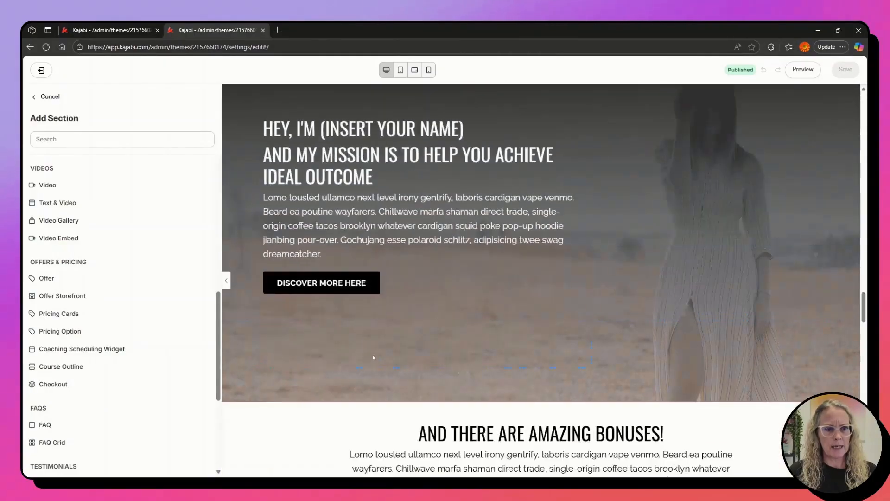
pyautogui.scroll(-8, 374, 358)
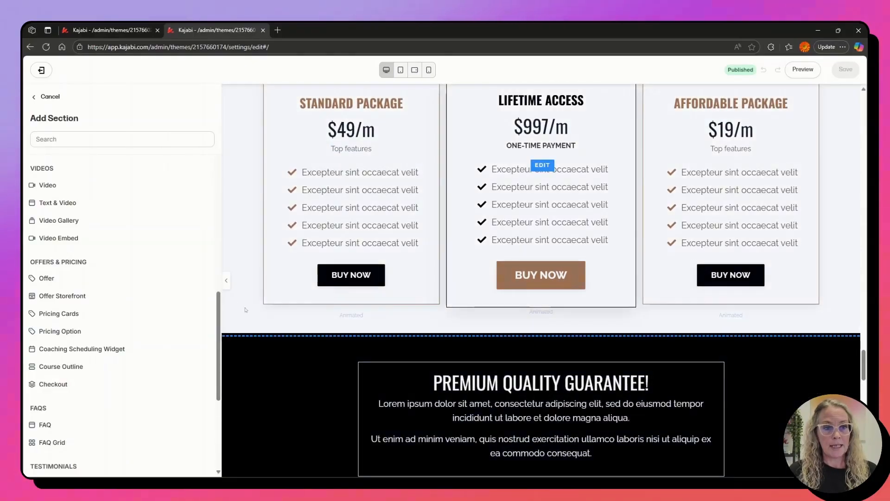
pyautogui.click(246, 309)
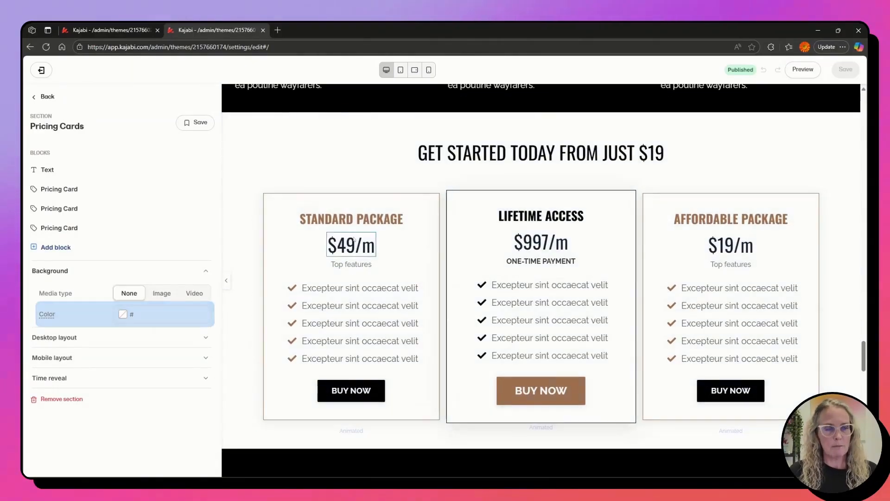
pyautogui.click(56, 248)
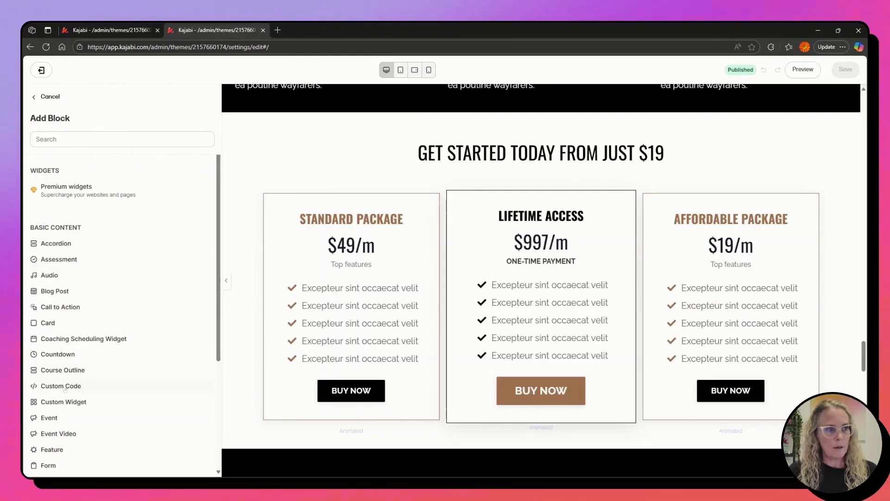
pyautogui.click(60, 370)
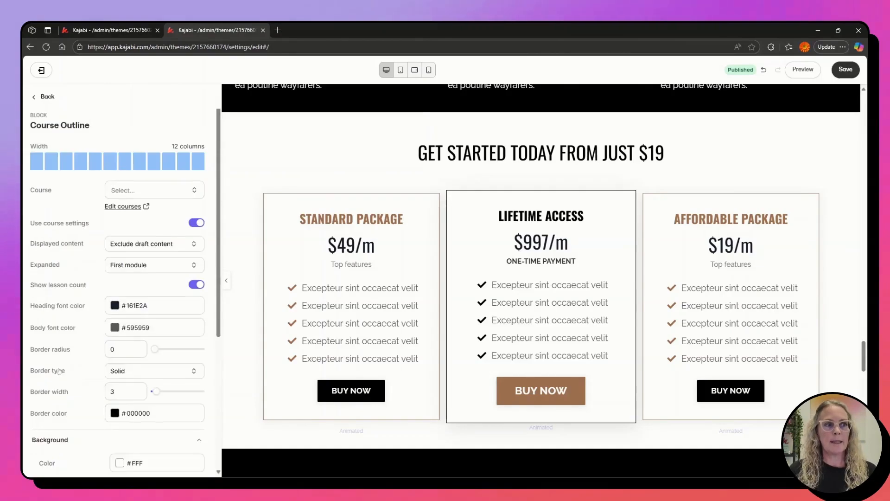
# - Choose Create A Digital Download In One Day as the course for the new Course Outline block
pyautogui.scroll(-5, 59, 371)
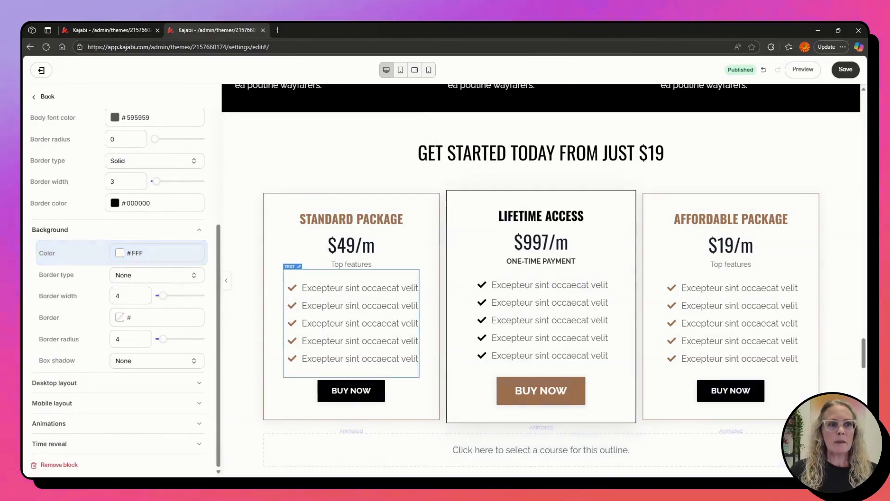
pyautogui.scroll(-2, 351, 279)
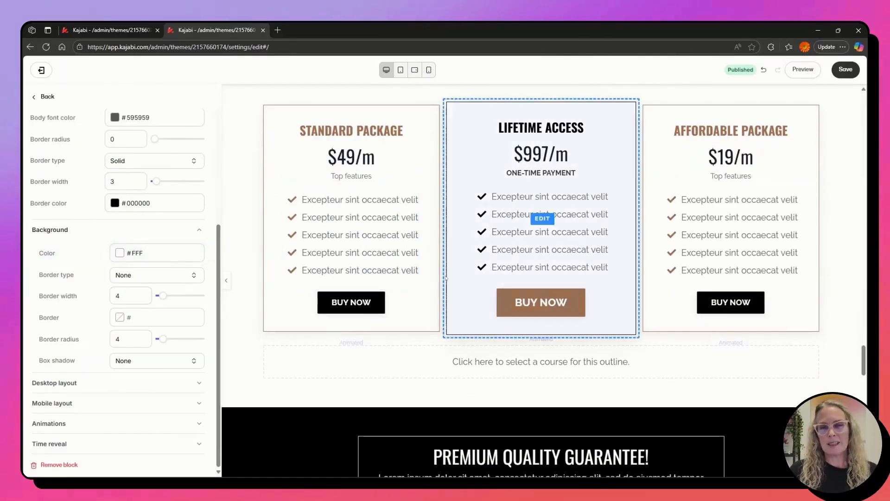
pyautogui.scroll(4, 118, 297)
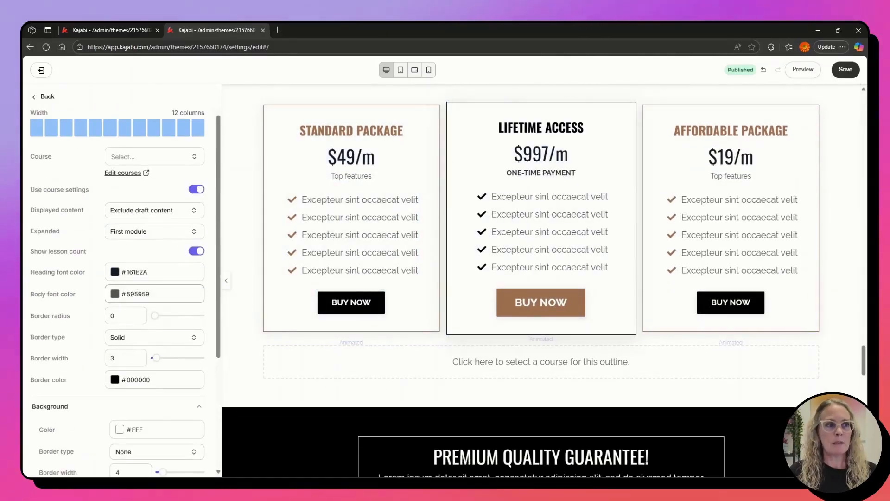
pyautogui.click(151, 157)
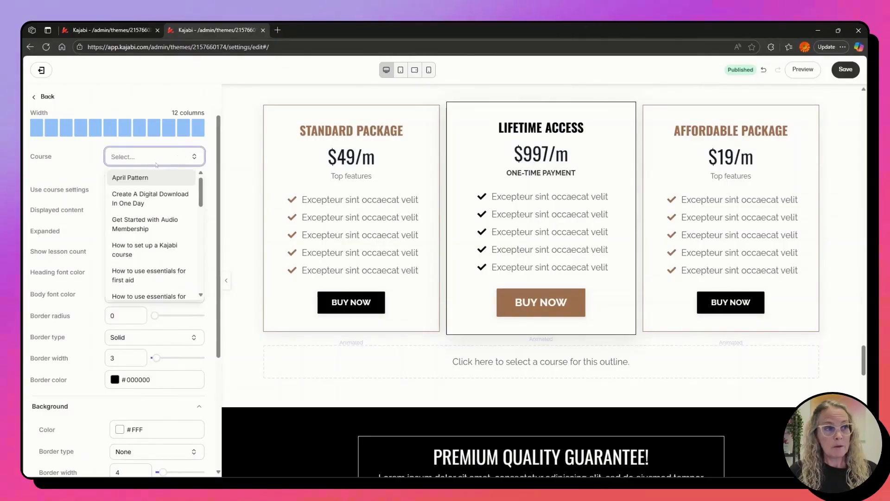
pyautogui.click(164, 198)
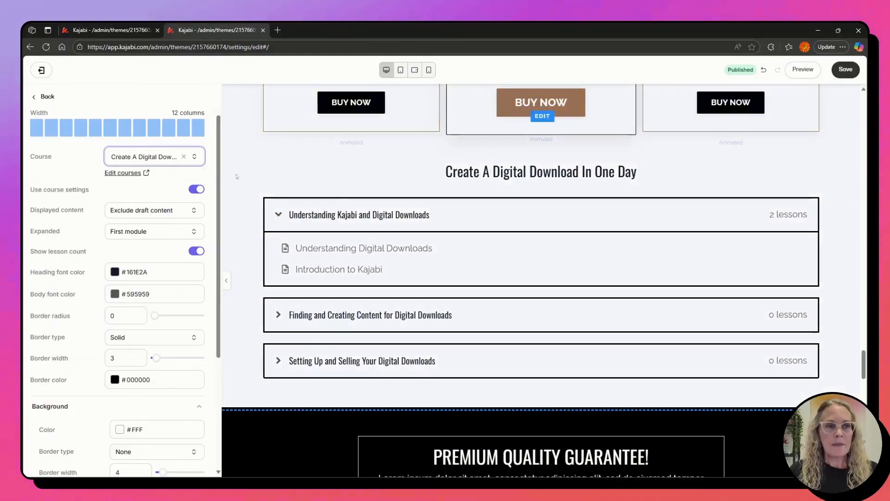
# - Turn off the use of course settings for the outline block and set its custom title to Course Outline
pyautogui.click(195, 190)
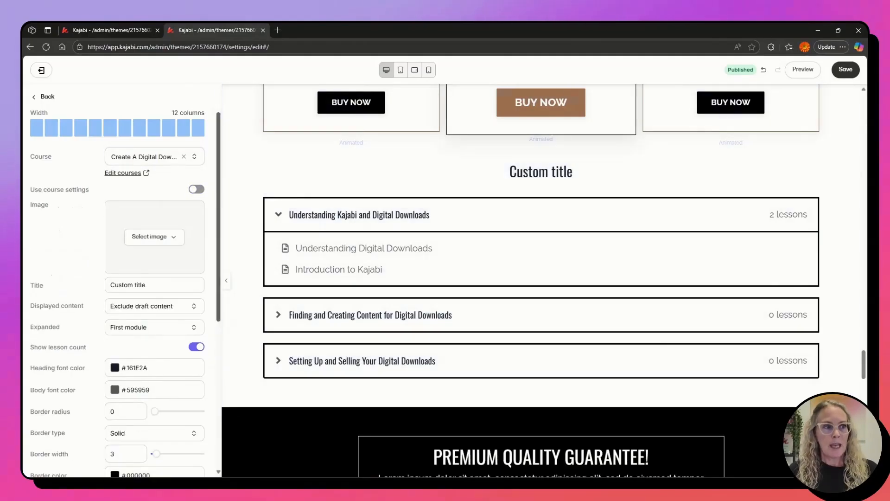
pyautogui.click(196, 190)
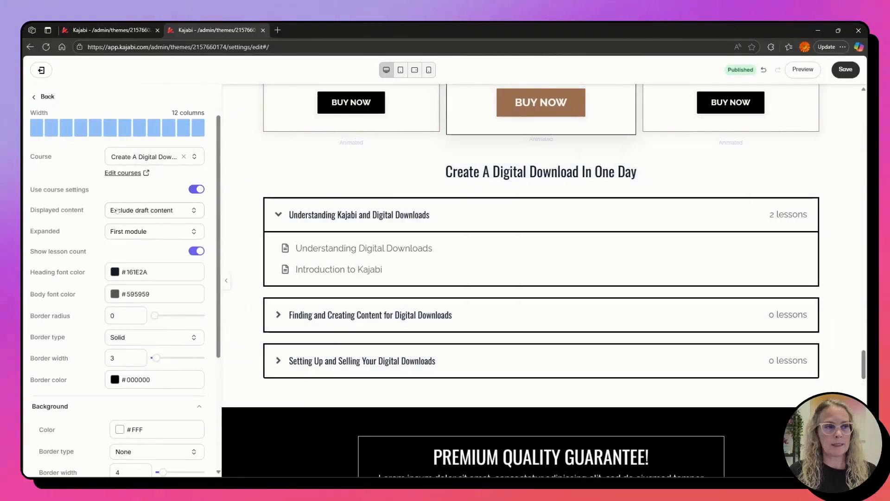
pyautogui.click(197, 190)
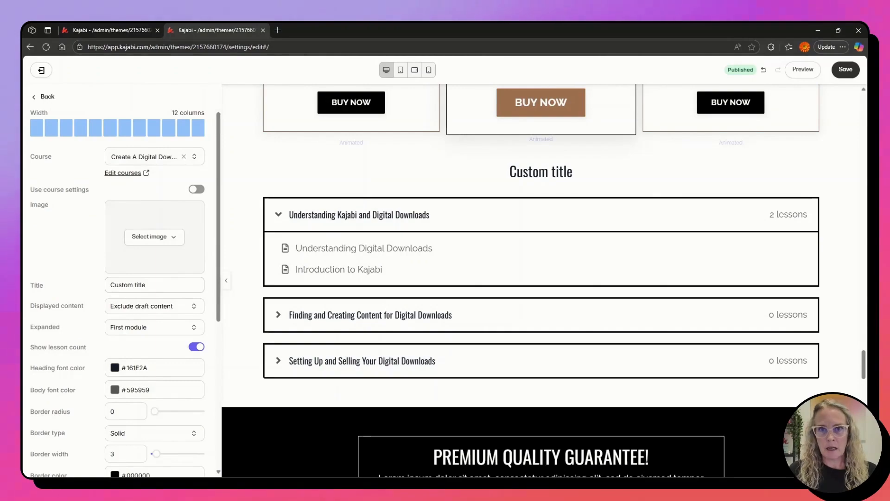
pyautogui.click(98, 289)
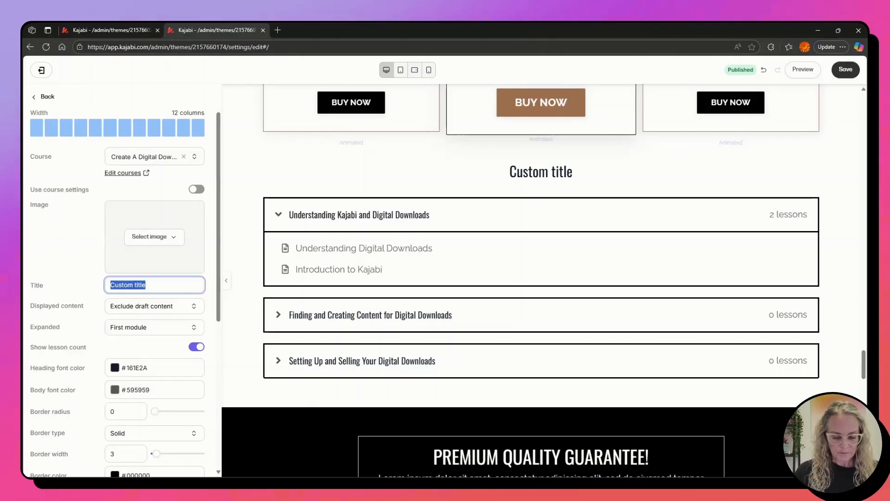
pyautogui.write('Course')
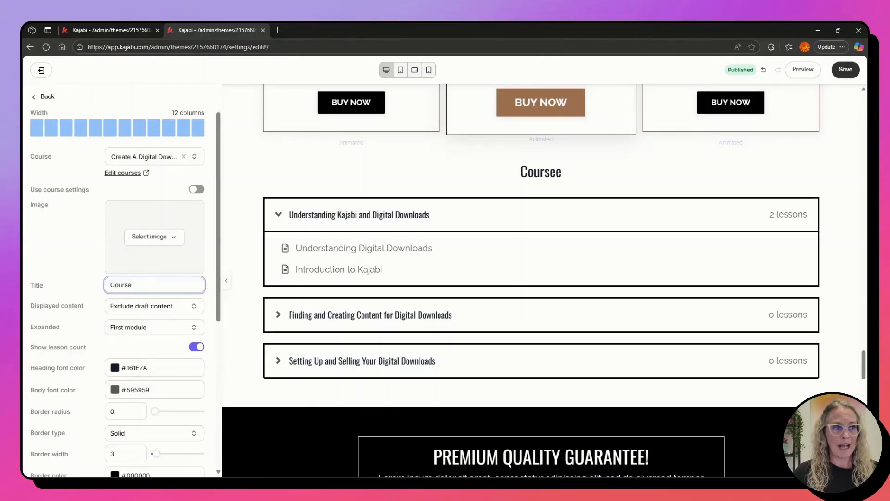
pyautogui.write('e OUt')
pyautogui.press('BackSpace')
pyautogui.press('BackSpace')
pyautogui.write('utline')
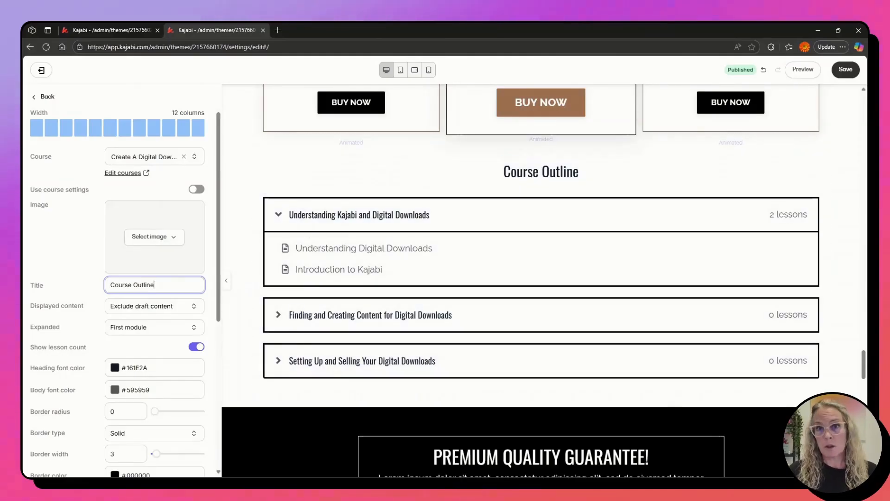
# - Set the outline block's displayed content to All so that draft lessons are included
pyautogui.scroll(-1, 147, 299)
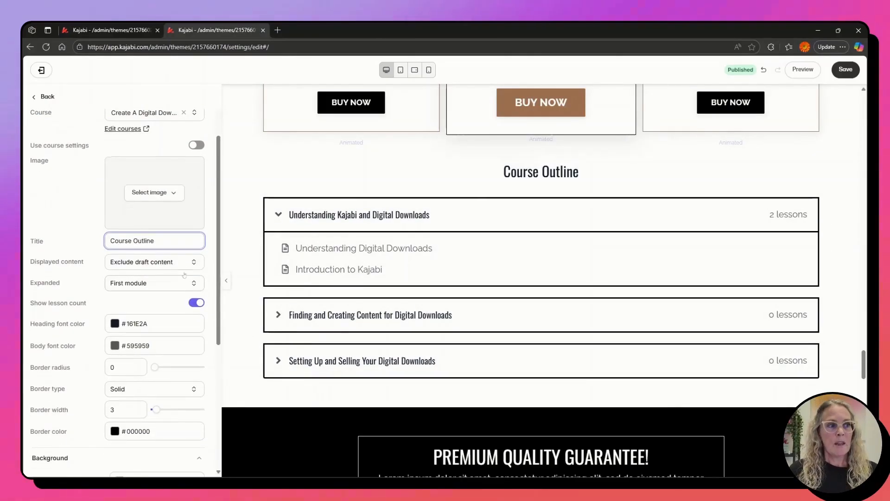
pyautogui.click(149, 262)
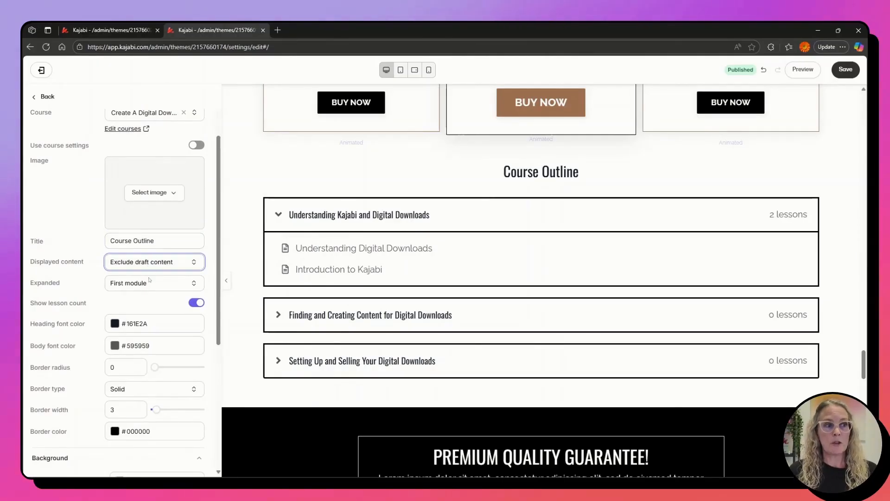
pyautogui.click(147, 283)
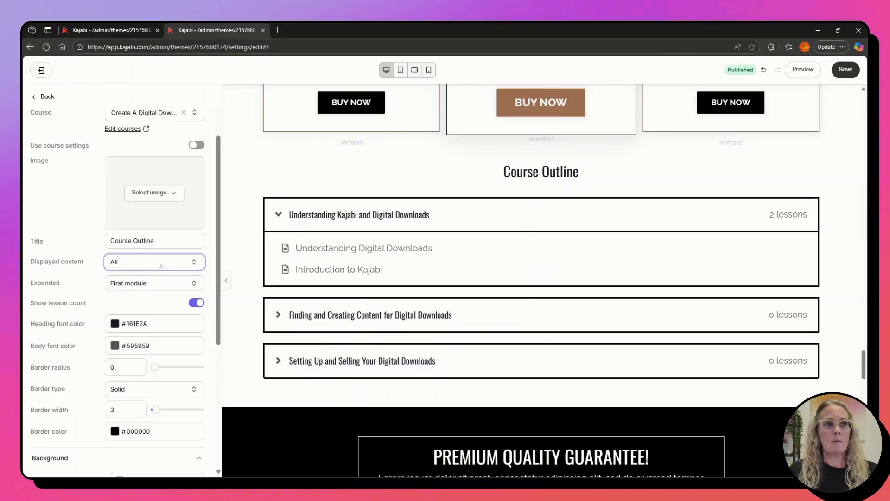
pyautogui.click(155, 290)
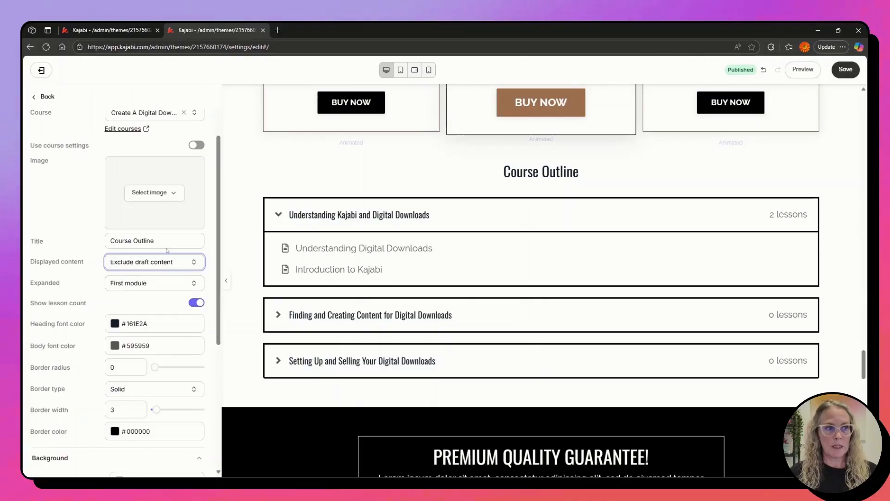
pyautogui.click(170, 261)
pyautogui.click(136, 279)
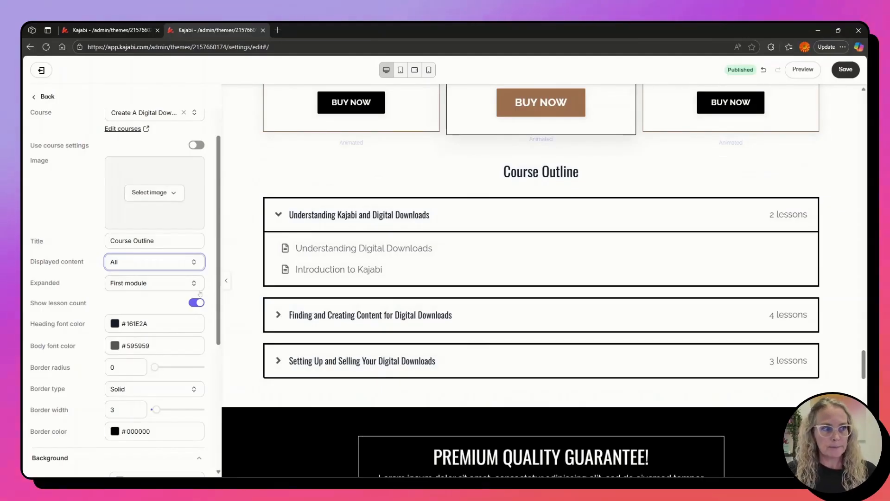
# - Try the outline block's Expanded setting with All and None, and return it to First module
pyautogui.click(161, 284)
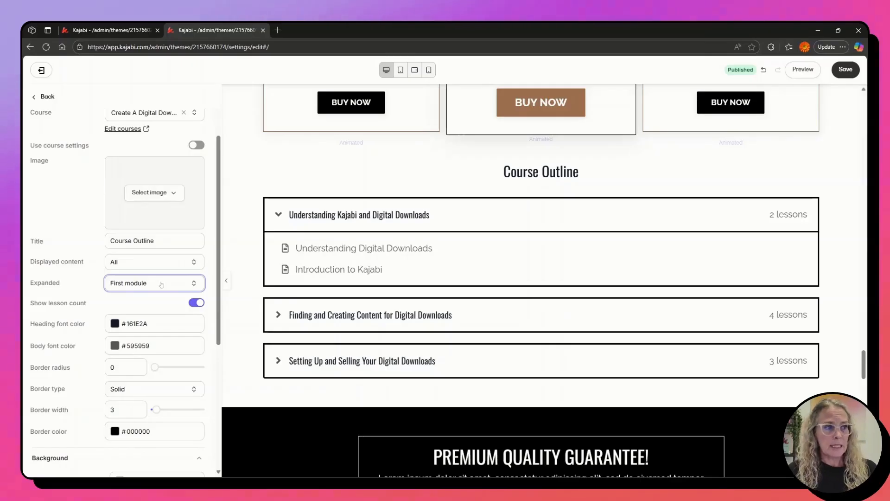
pyautogui.click(153, 299)
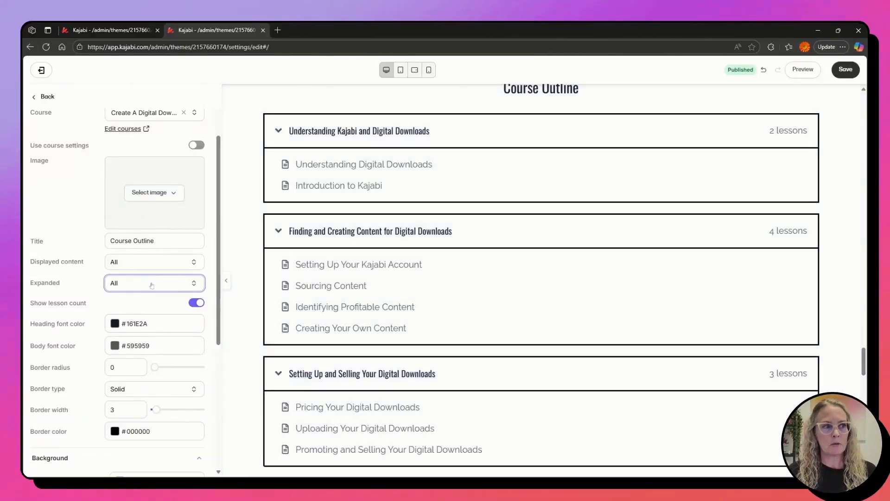
pyautogui.click(154, 314)
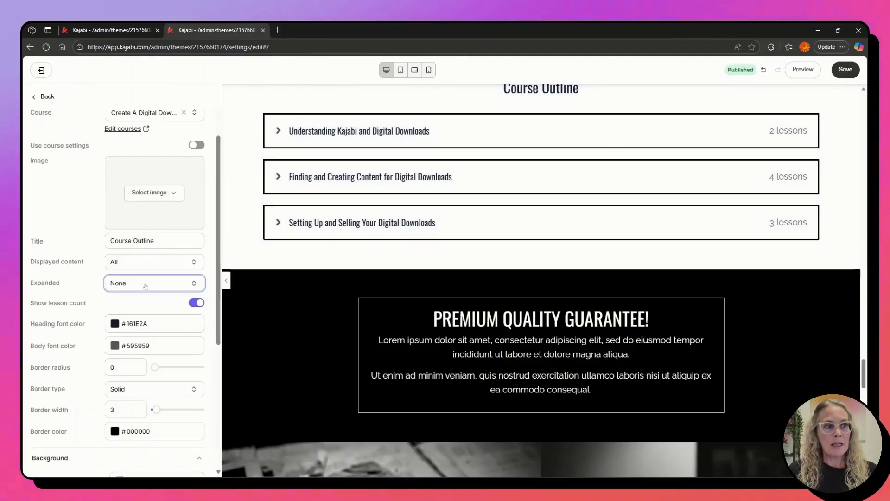
pyautogui.click(144, 321)
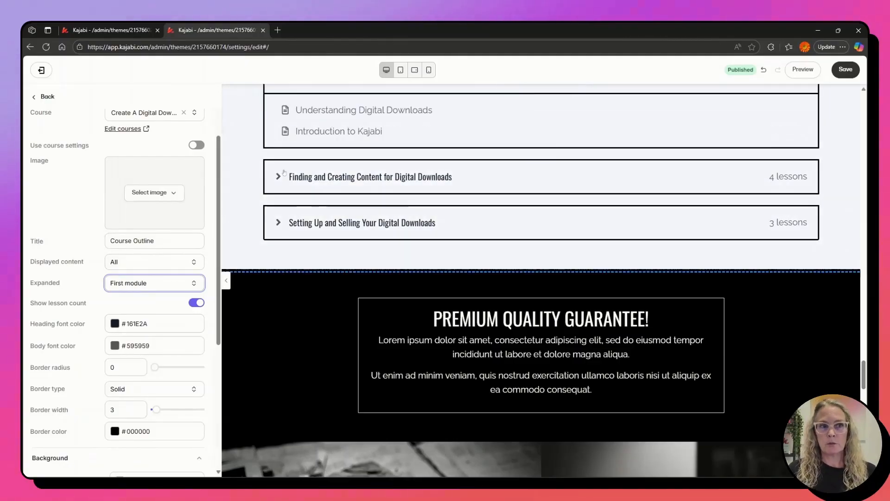
# - Turn off the lesson count display for the course outline block
pyautogui.scroll(3, 305, 194)
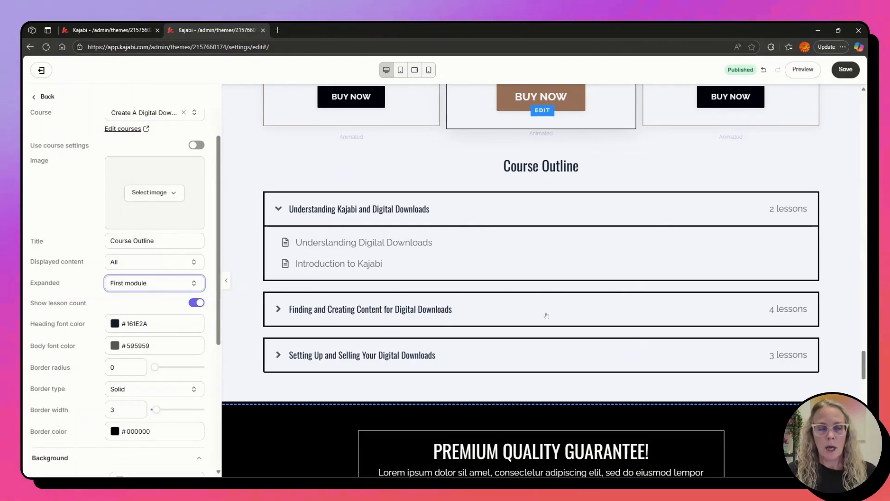
pyautogui.scroll(-1, 120, 295)
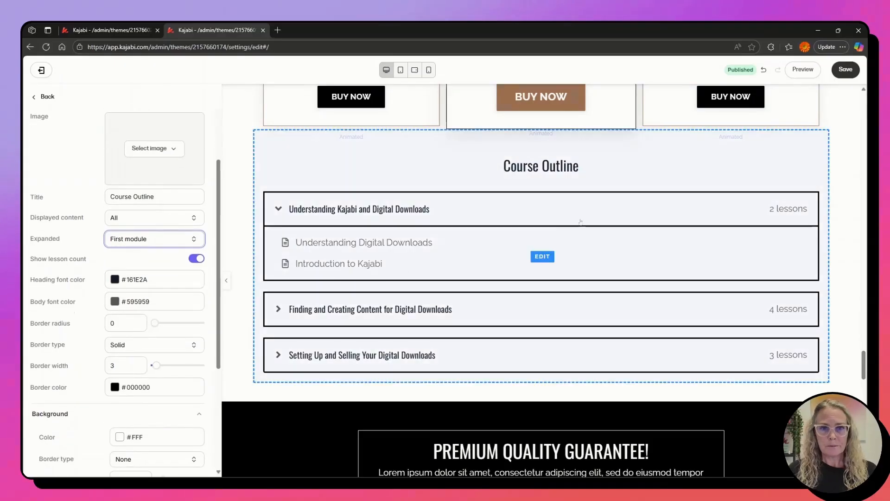
pyautogui.click(196, 259)
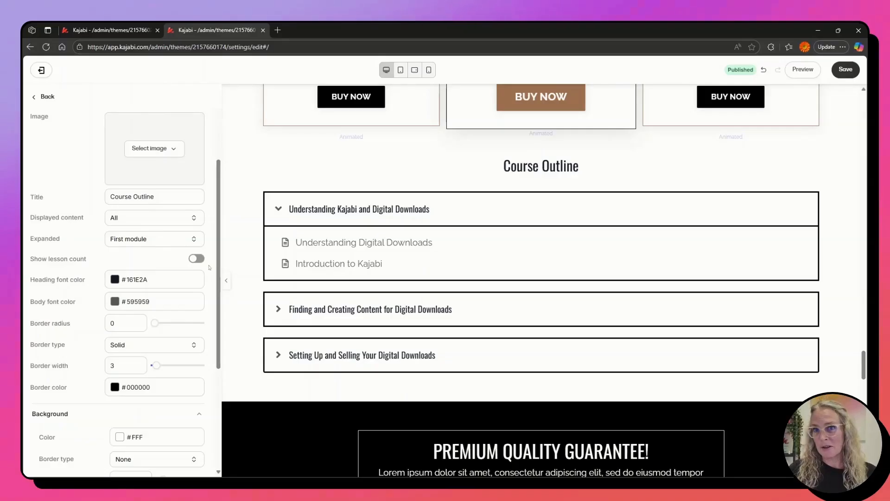
# - Try a border radius of 50 on the outline's module boxes and set it back to 0
pyautogui.scroll(-2, 155, 279)
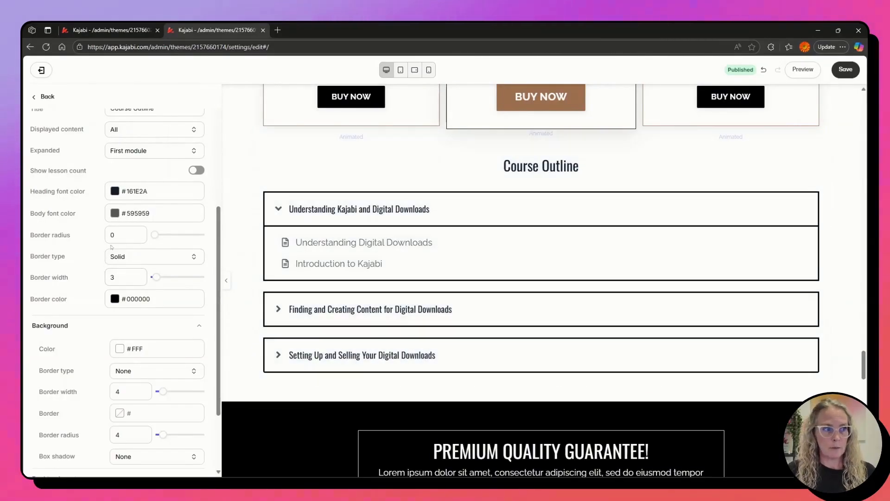
pyautogui.click(122, 235)
pyautogui.write('50')
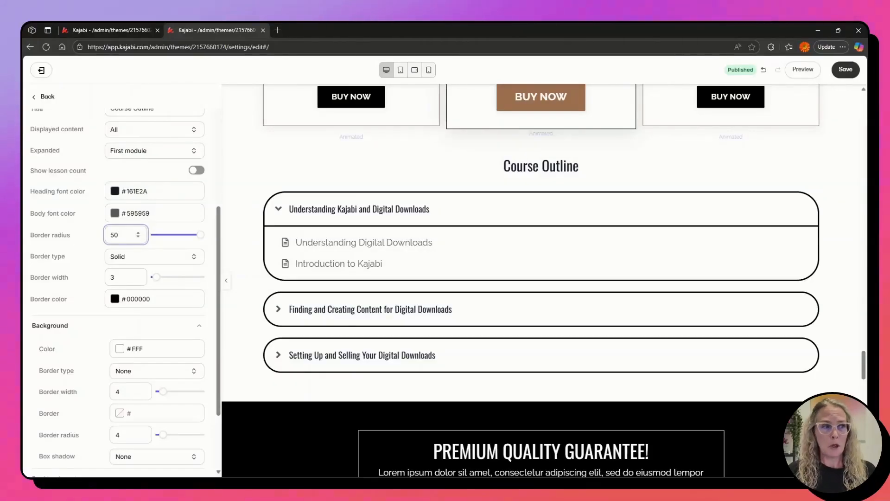
pyautogui.moveTo(121, 235); pyautogui.dragTo(92, 238)
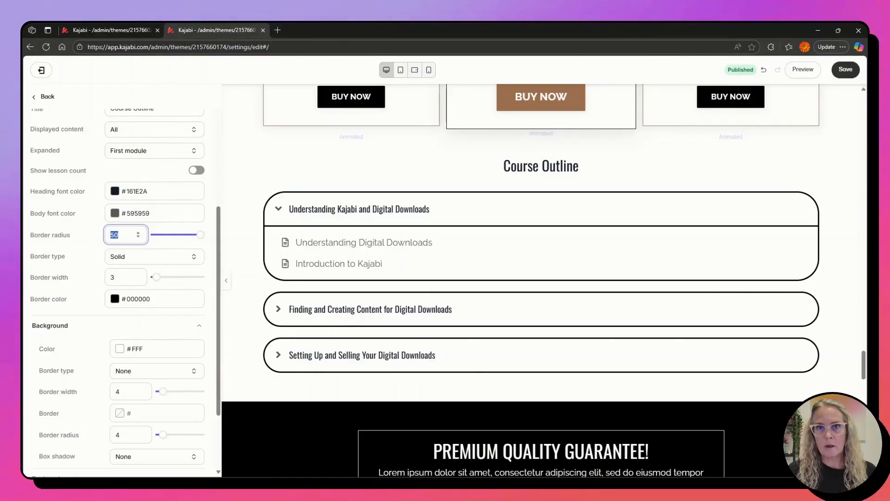
pyautogui.write('0')
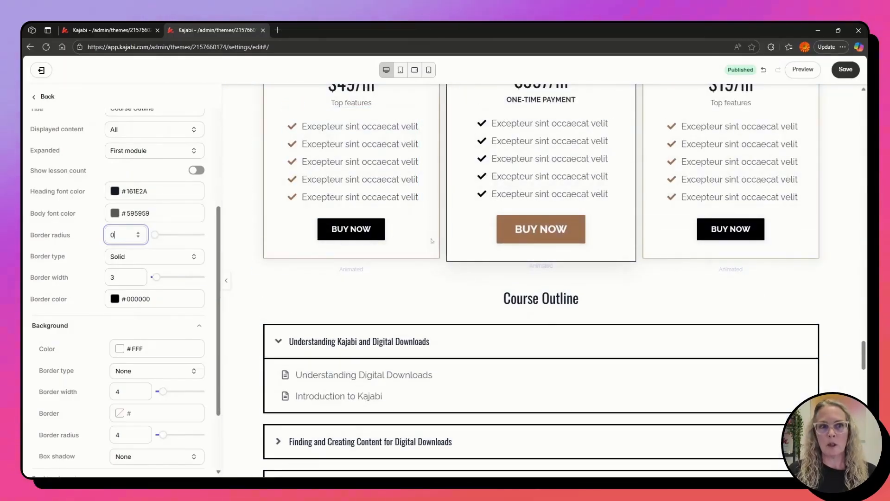
# - Set the border width of the outline's module boxes to 1
pyautogui.scroll(-1, 121, 292)
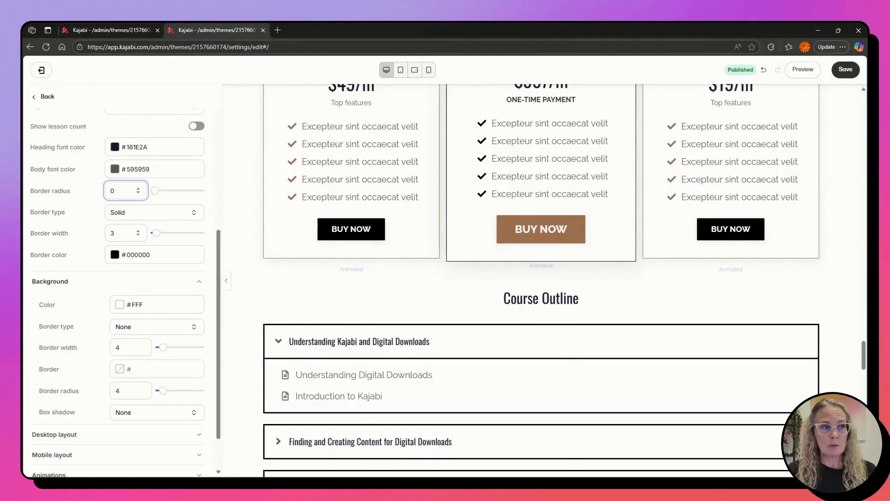
pyautogui.moveTo(119, 233); pyautogui.dragTo(93, 230)
pyautogui.write('1')
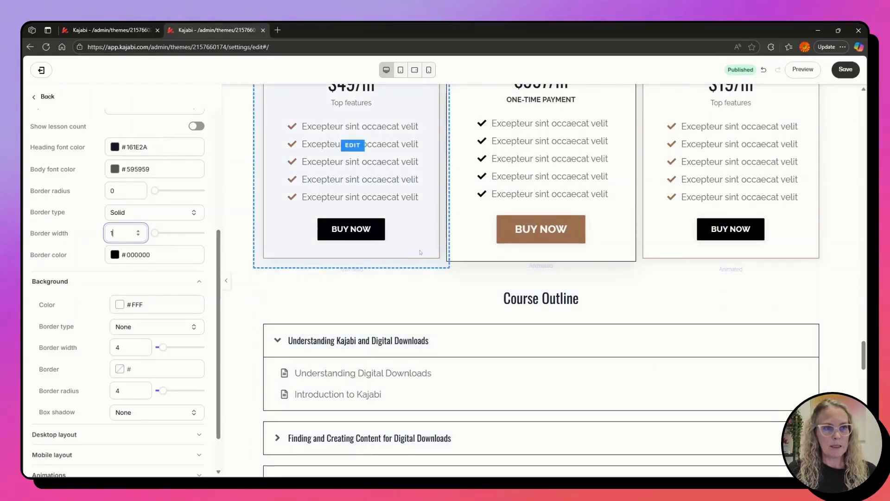
# - Copy the name color A07351 from the Standard Package pricing card and apply it as the Course Outline block's border color
pyautogui.click(415, 196)
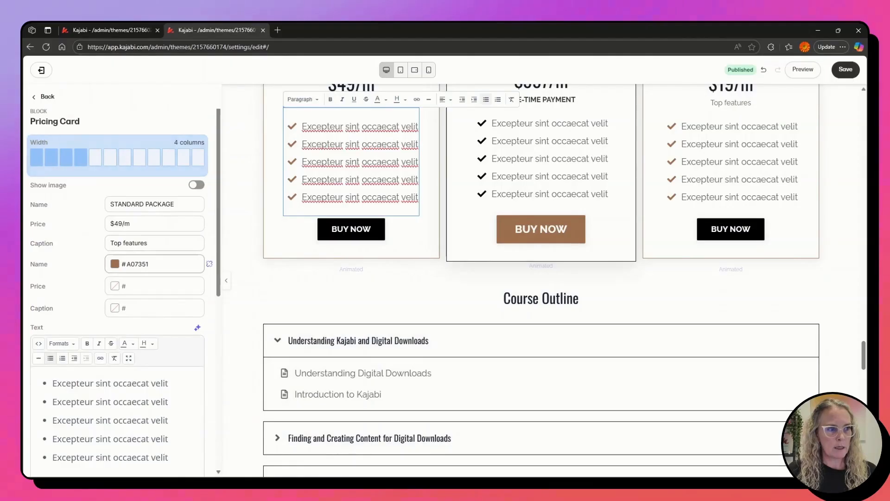
pyautogui.doubleClick(138, 263)
pyautogui.hotkey('ctrl', 'c')
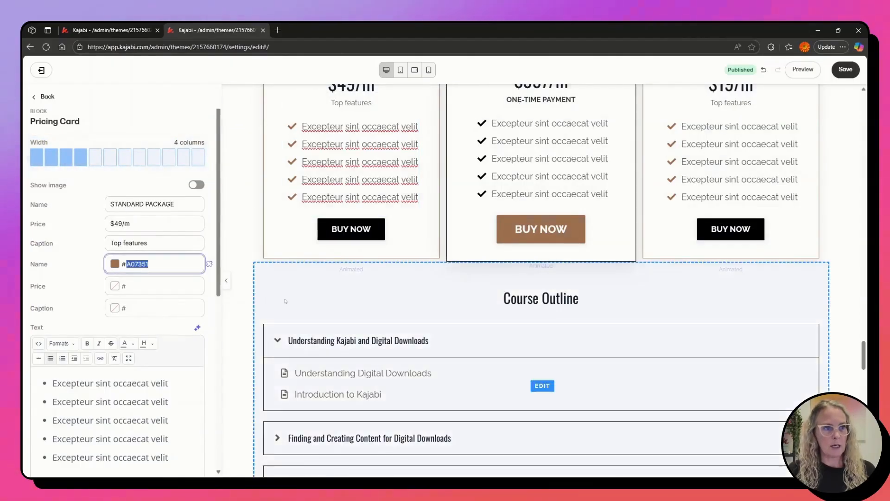
pyautogui.scroll(-4, 275, 263)
pyautogui.click(275, 263)
pyautogui.scroll(-5, 121, 292)
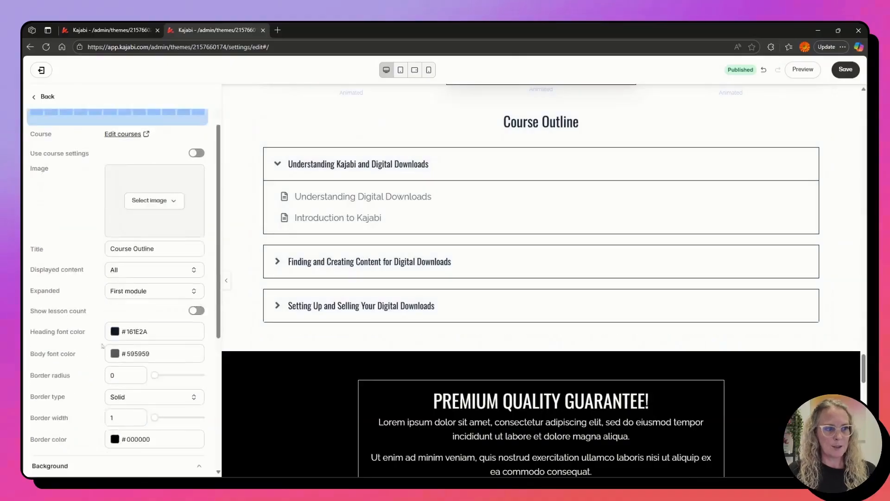
pyautogui.click(150, 270)
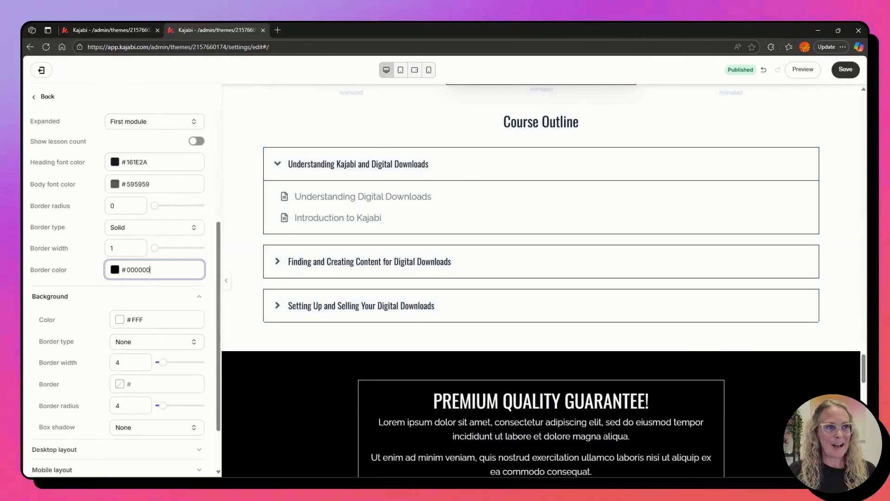
pyautogui.moveTo(151, 270); pyautogui.dragTo(116, 272)
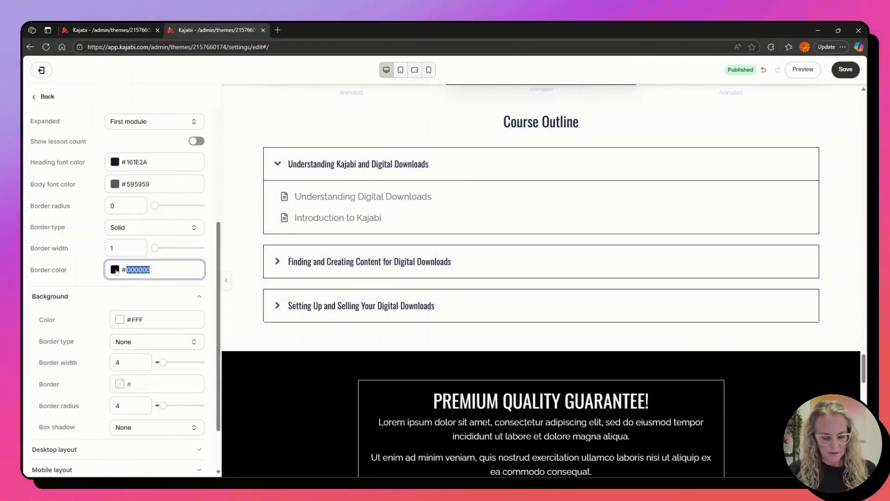
pyautogui.hotkey('ctrl', 'v')
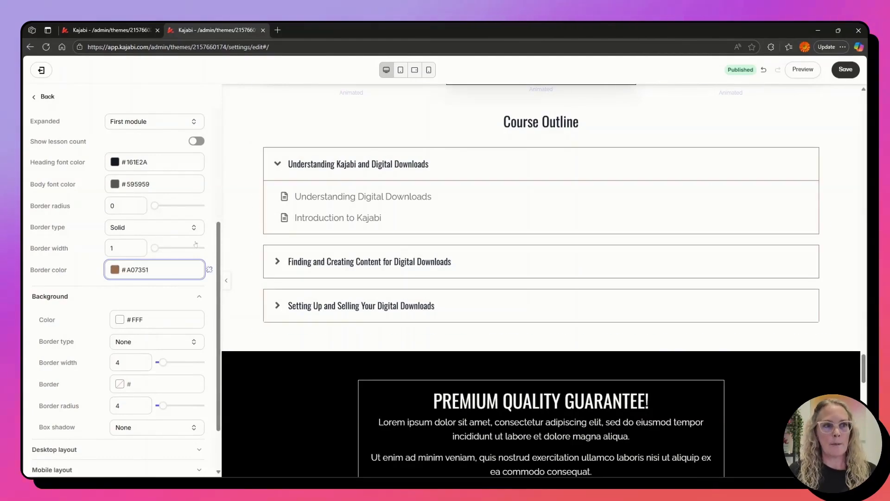
pyautogui.scroll(1, 516, 274)
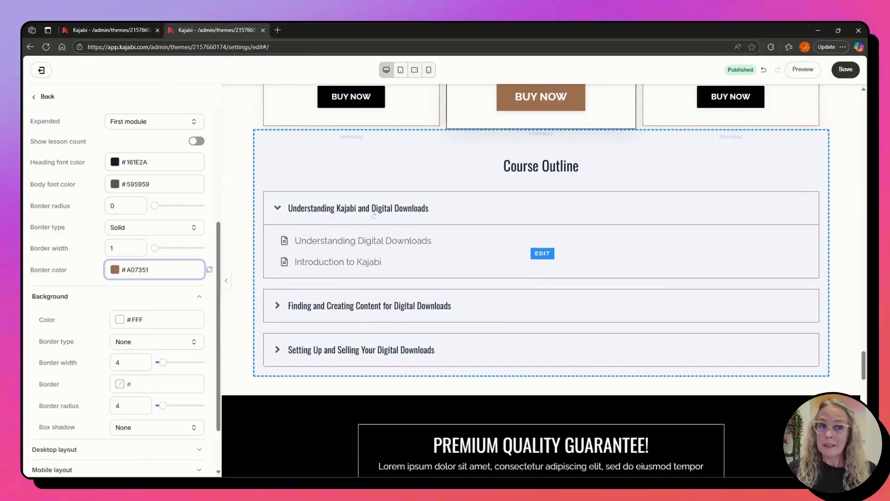
# - Set the border type of the Course Outline block's background to Solid
pyautogui.scroll(-2, 121, 278)
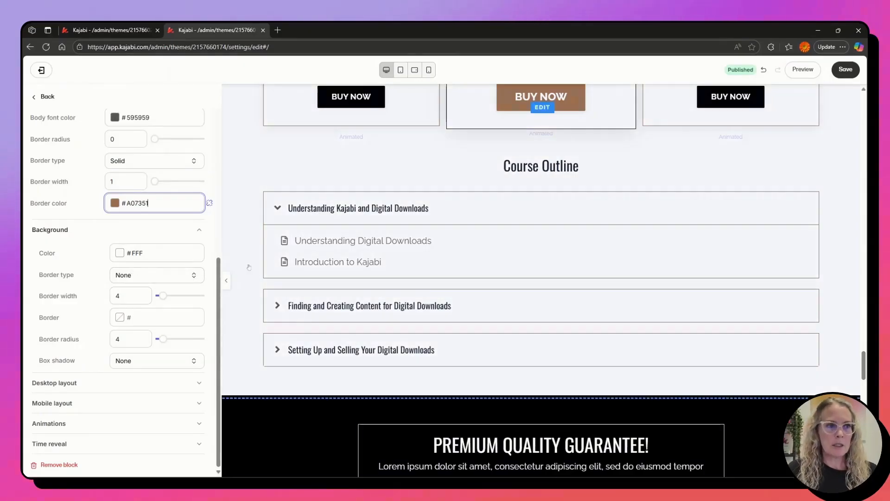
pyautogui.scroll(1, 242, 223)
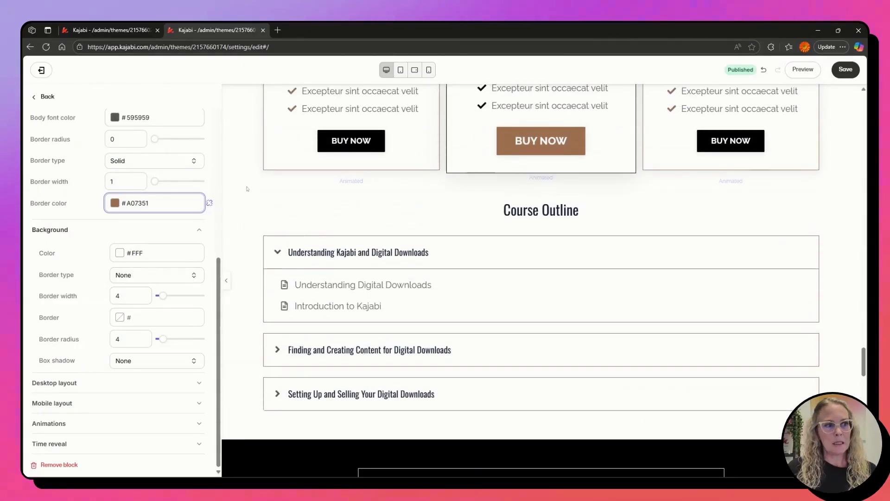
pyautogui.click(165, 277)
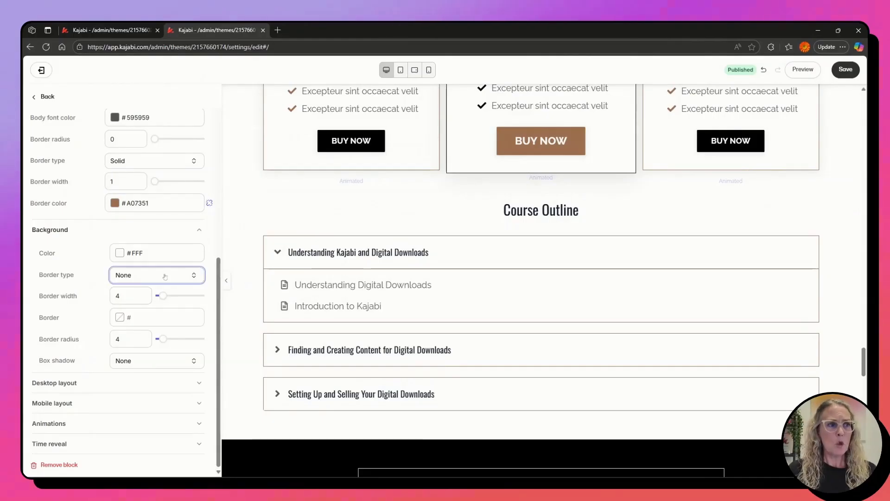
pyautogui.click(154, 302)
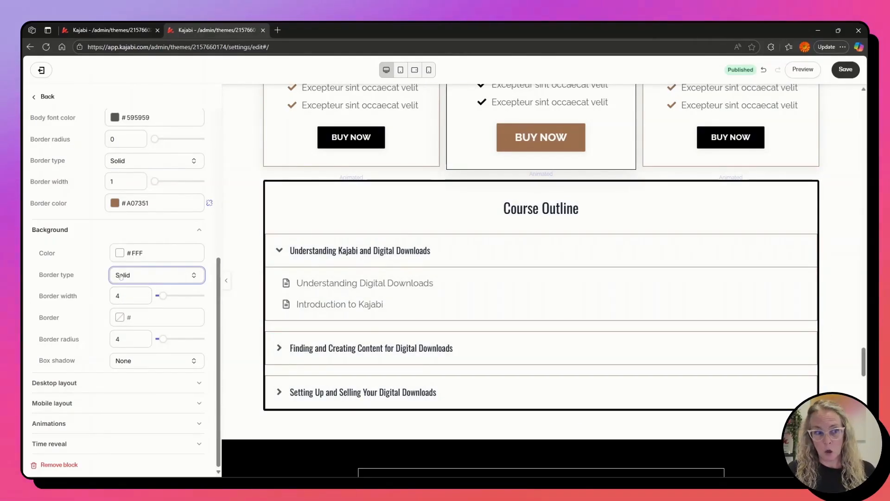
# - Set the outline block's desktop inside spacing to 25 on the left, right and bottom
pyautogui.click(138, 383)
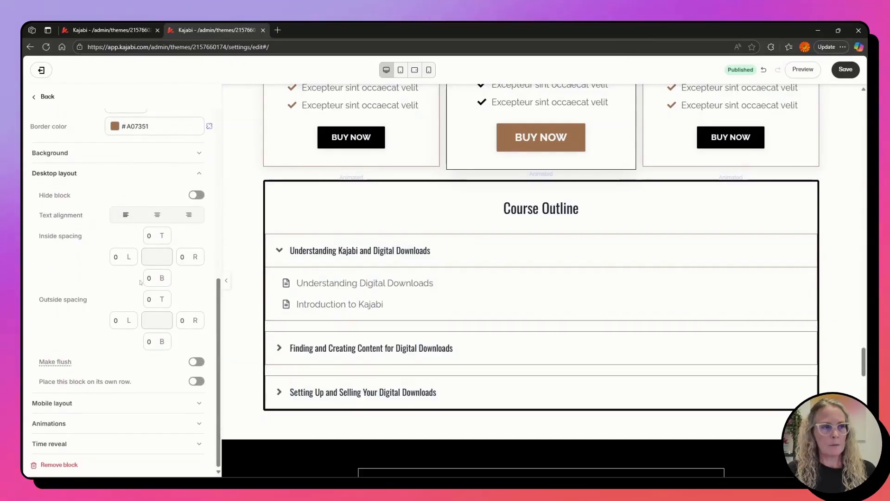
pyautogui.click(116, 256)
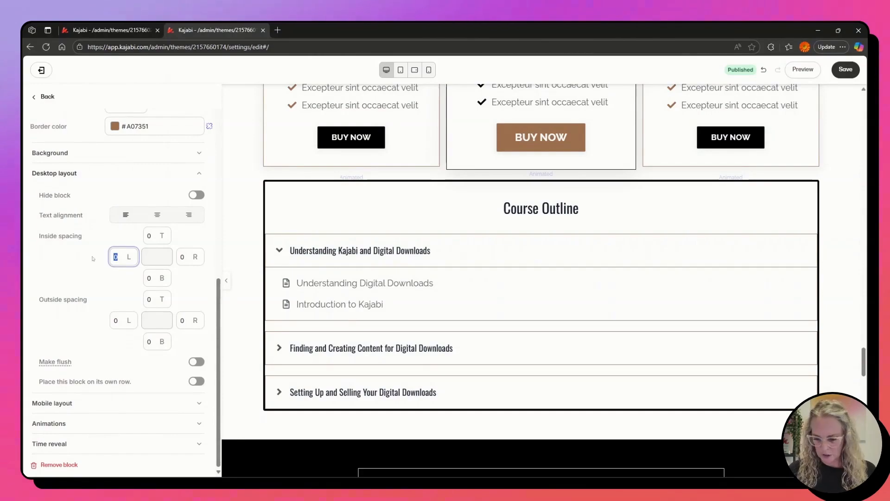
pyautogui.write('25')
pyautogui.press('Tab')
pyautogui.write('25')
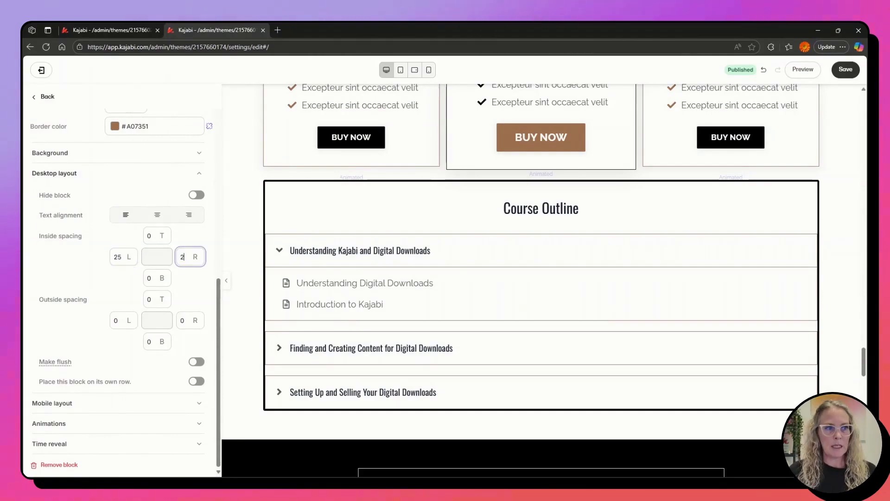
pyautogui.press('Tab')
pyautogui.write('25')
pyautogui.press('Tab')
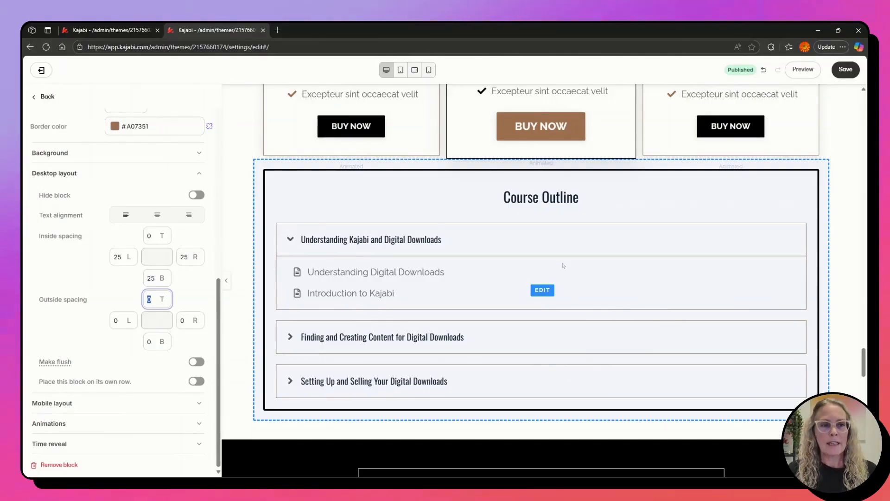
# - Try turquoise 23F2E9 as the outline block's background color, and replace it with transparent 00000000
pyautogui.scroll(3, 141, 289)
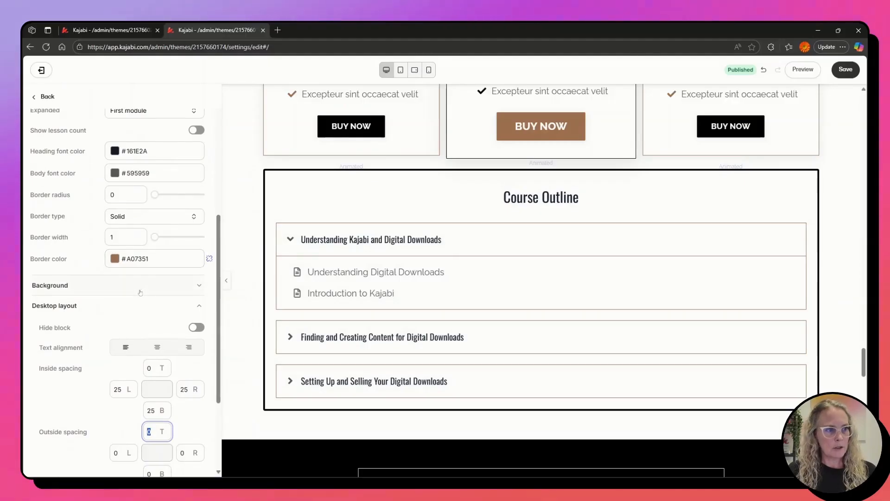
pyautogui.click(139, 285)
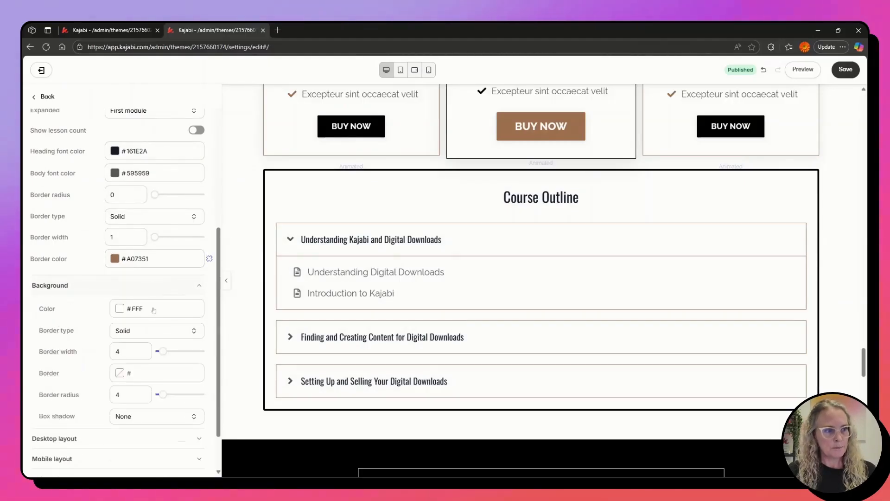
pyautogui.click(155, 308)
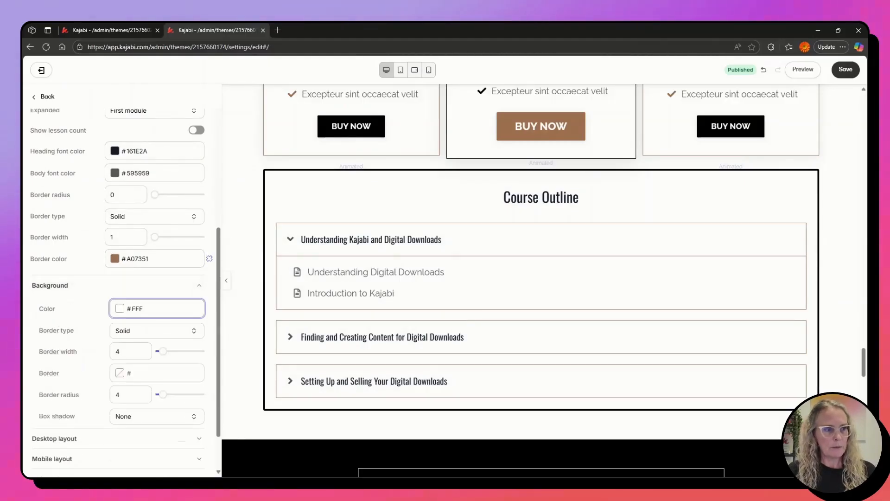
pyautogui.click(120, 308)
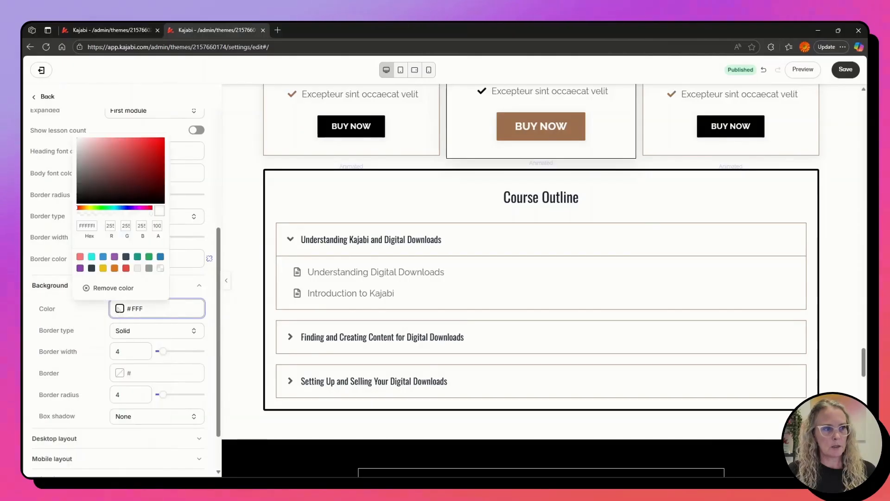
pyautogui.click(91, 257)
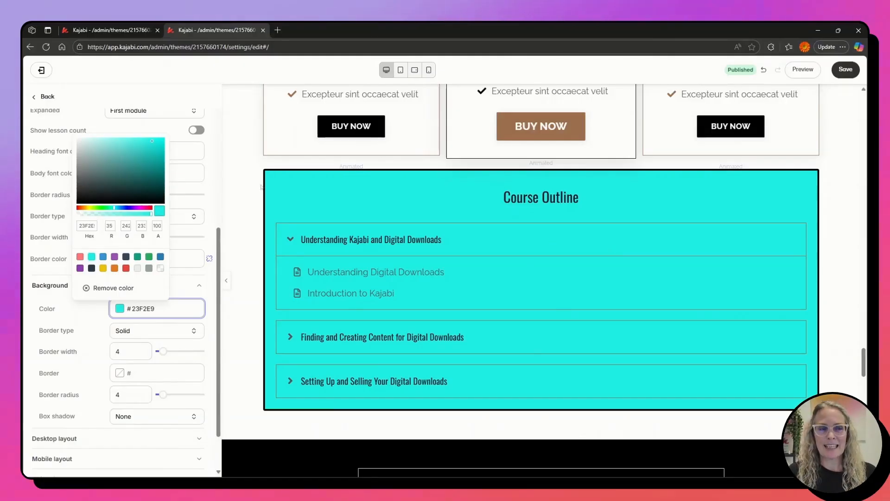
pyautogui.click(161, 269)
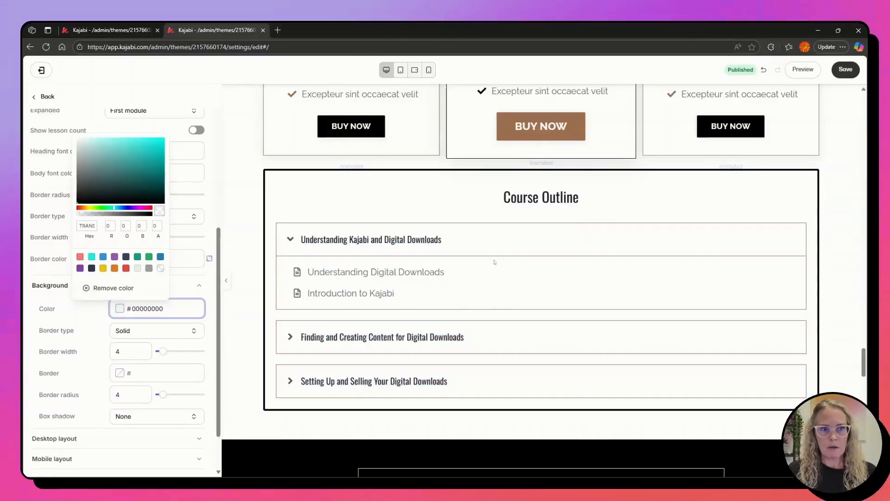
pyautogui.click(212, 235)
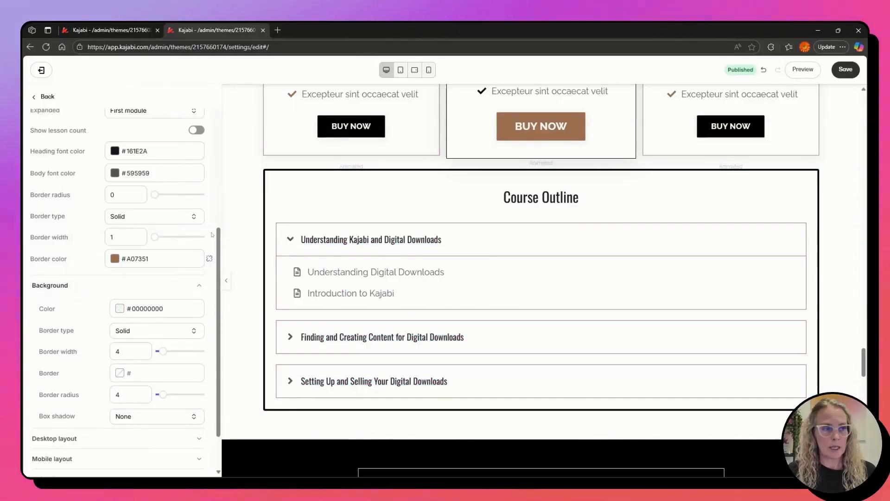
# - Set the border type of the Course Outline block's background to None
pyautogui.scroll(-1, 139, 279)
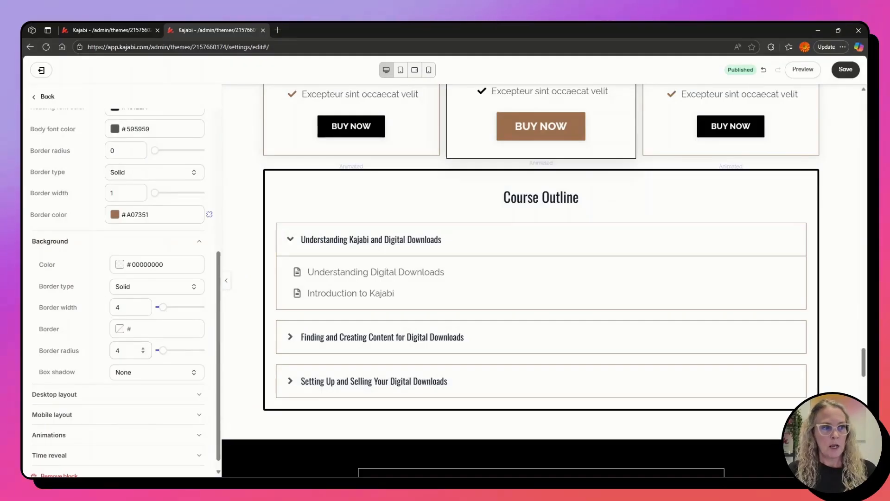
pyautogui.doubleClick(118, 350)
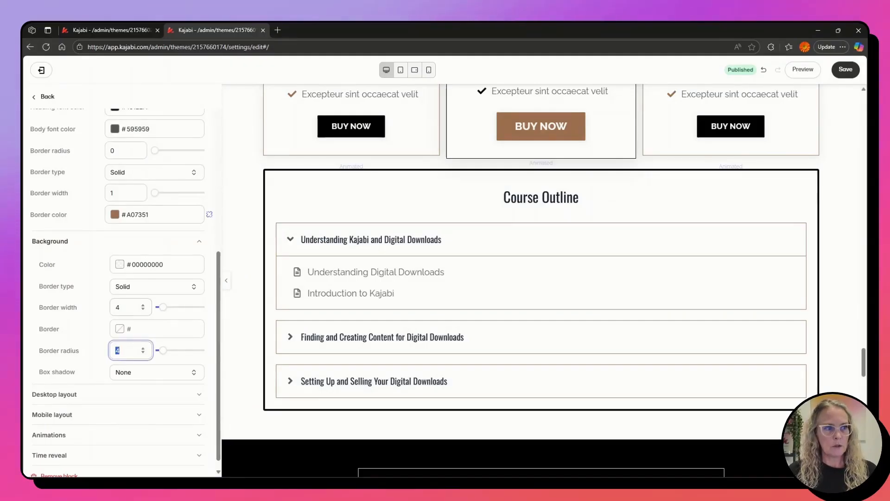
pyautogui.click(141, 289)
pyautogui.click(141, 302)
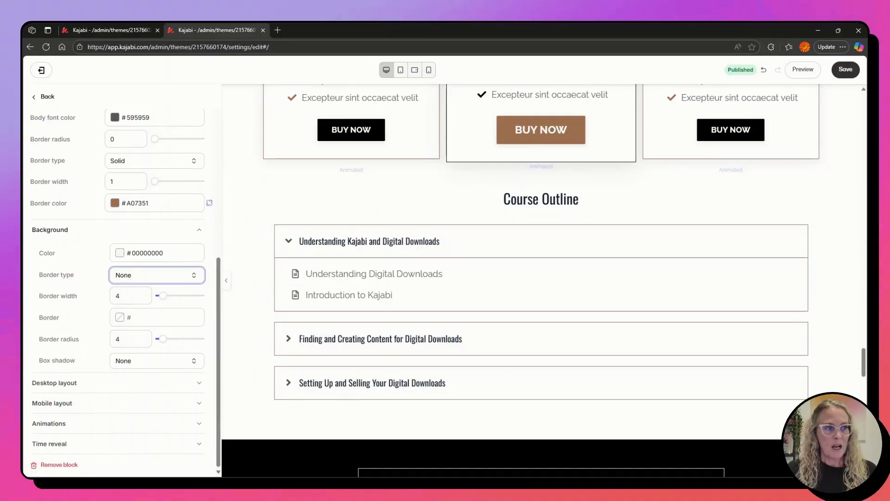
pyautogui.scroll(5, 202, 347)
pyautogui.scroll(3, 203, 347)
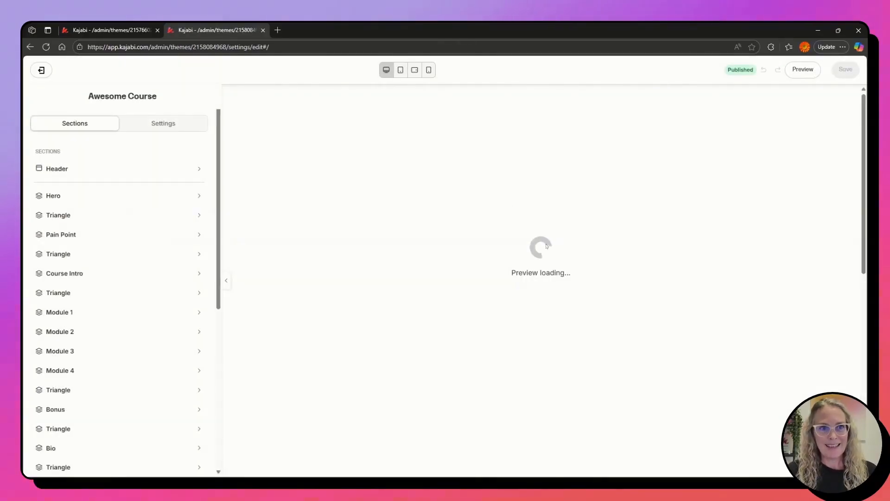
# - Add a Course Outline block to the Pricing section of the Awesome Course page
pyautogui.scroll(-15, 547, 246)
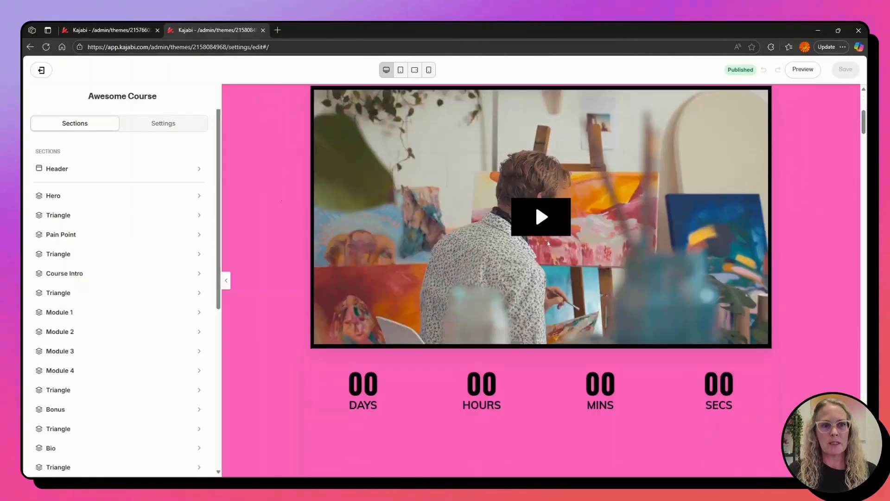
pyautogui.scroll(-20, 544, 249)
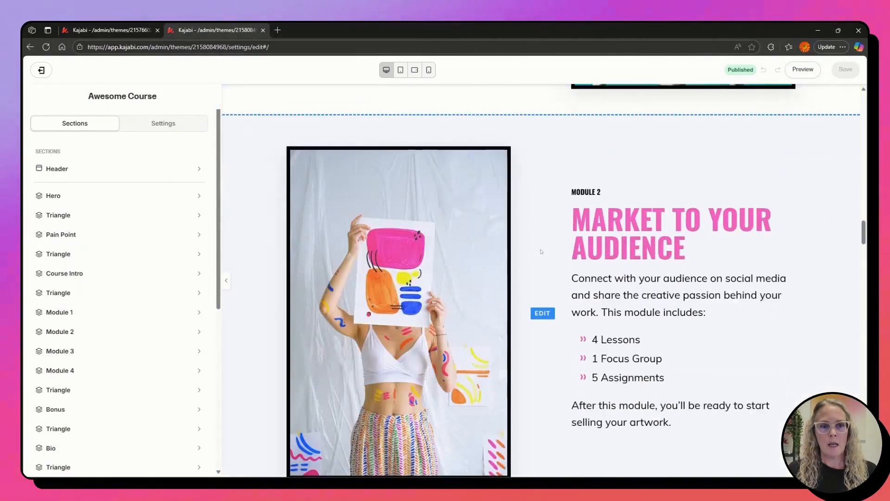
pyautogui.scroll(-20, 537, 254)
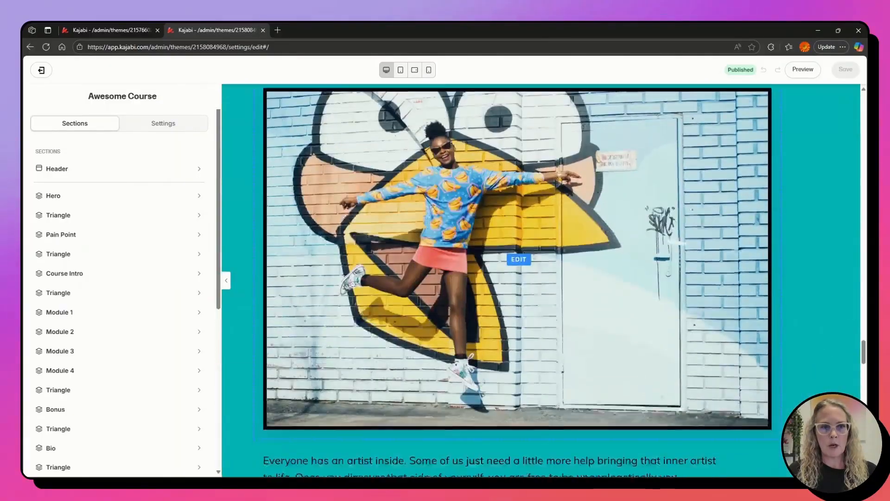
pyautogui.scroll(-15, 531, 256)
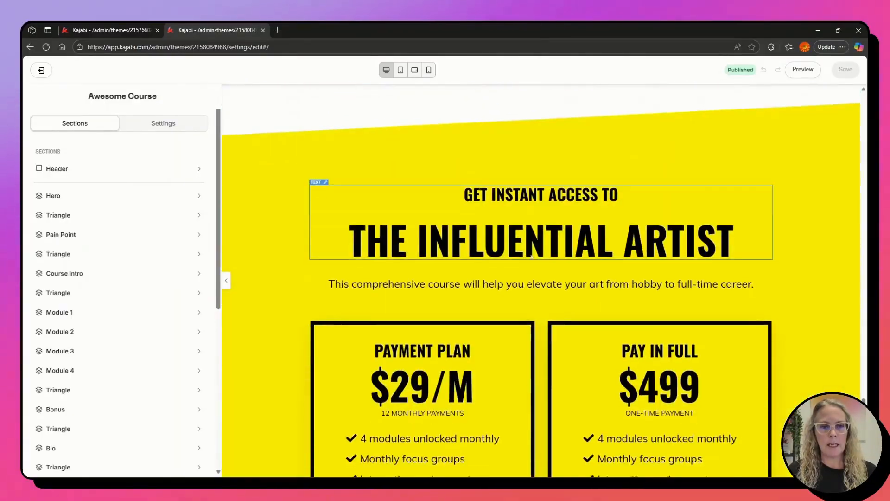
pyautogui.scroll(-5, 532, 255)
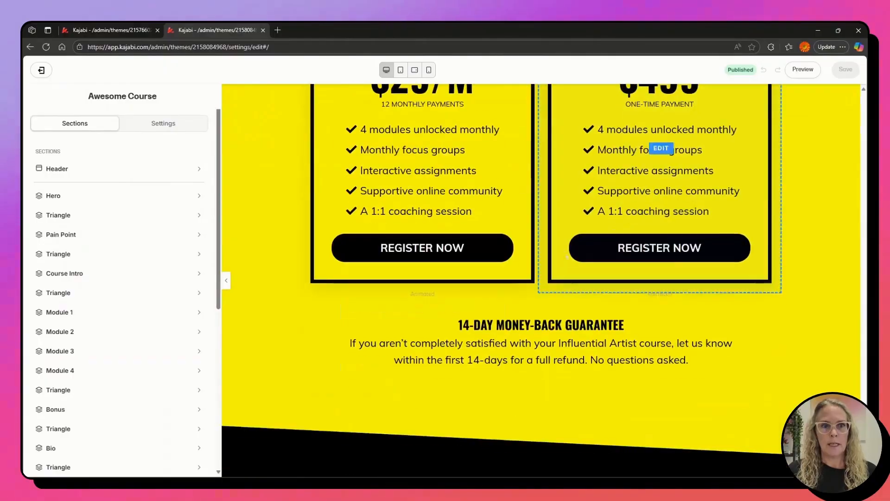
pyautogui.click(263, 297)
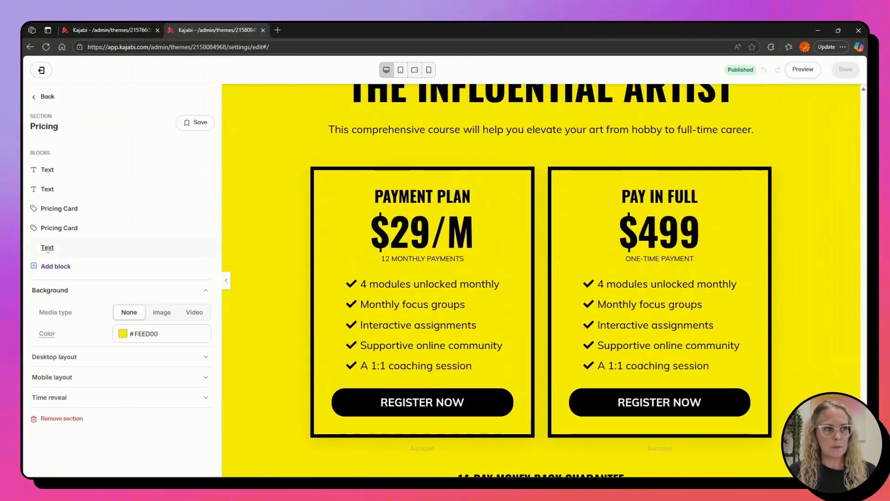
pyautogui.click(55, 267)
pyautogui.scroll(-3, 123, 324)
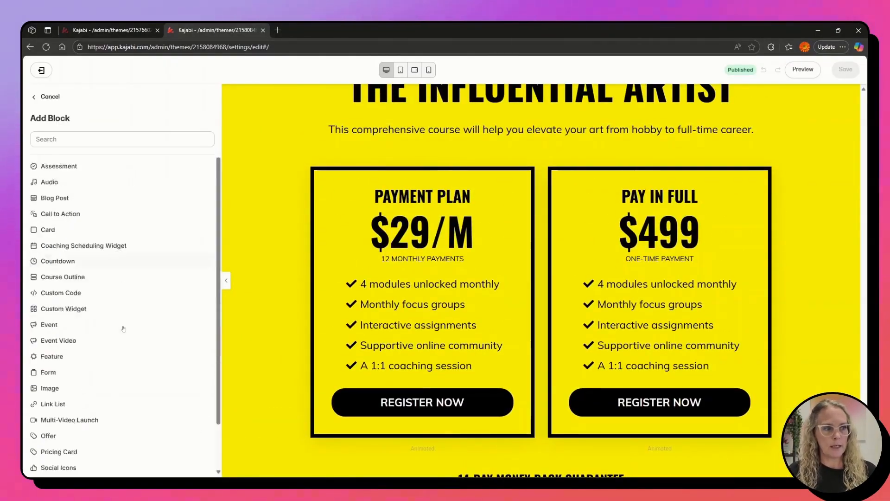
pyautogui.click(72, 215)
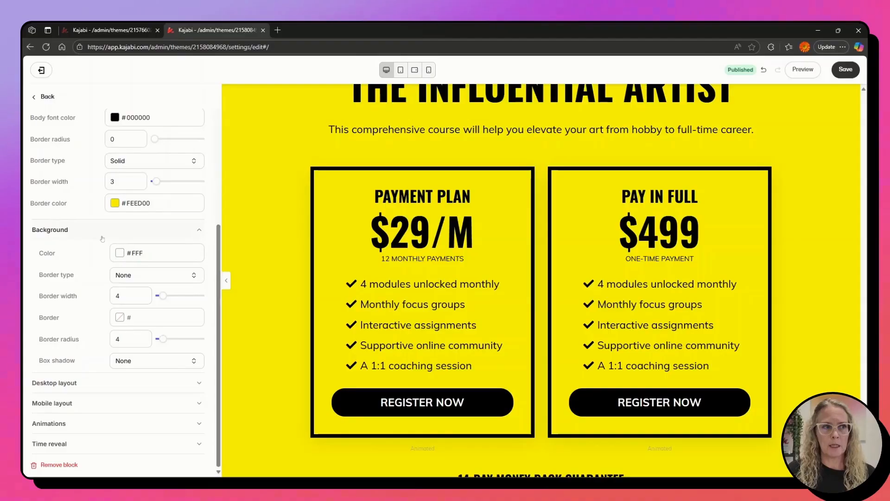
# - Choose Create A Digital Download In One Day as the course for the outline block below the money-back guarantee
pyautogui.scroll(-6, 538, 306)
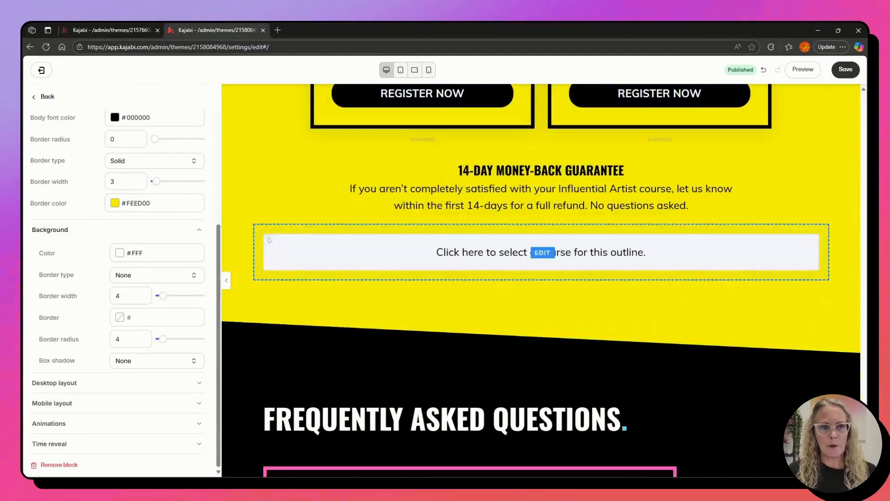
pyautogui.click(413, 241)
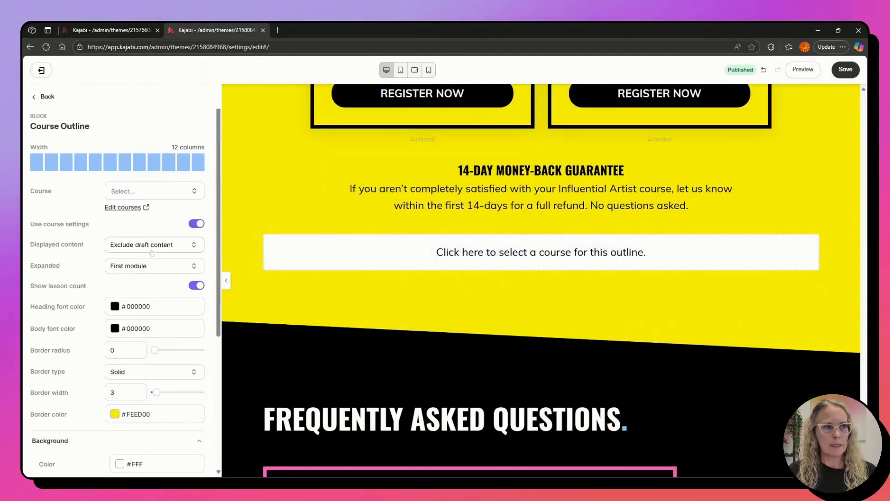
pyautogui.click(154, 191)
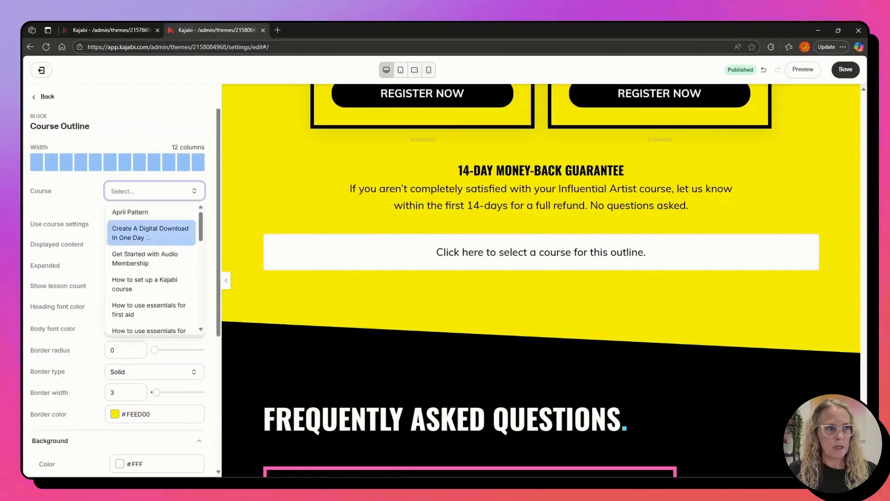
pyautogui.click(148, 234)
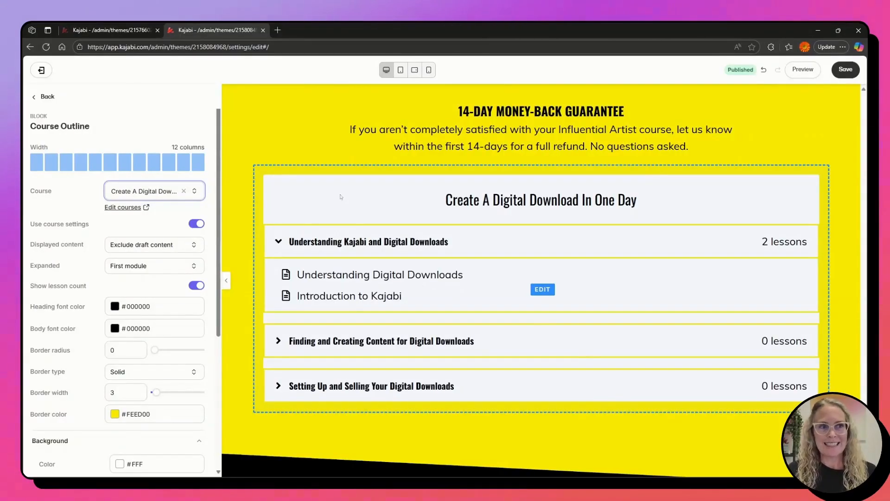
# - Copy the outline block's border color FEED00 to its background color, and set the border color to 000000
pyautogui.click(153, 414)
pyautogui.moveTo(151, 413); pyautogui.dragTo(122, 415)
pyautogui.hotkey('ctrl', 'c')
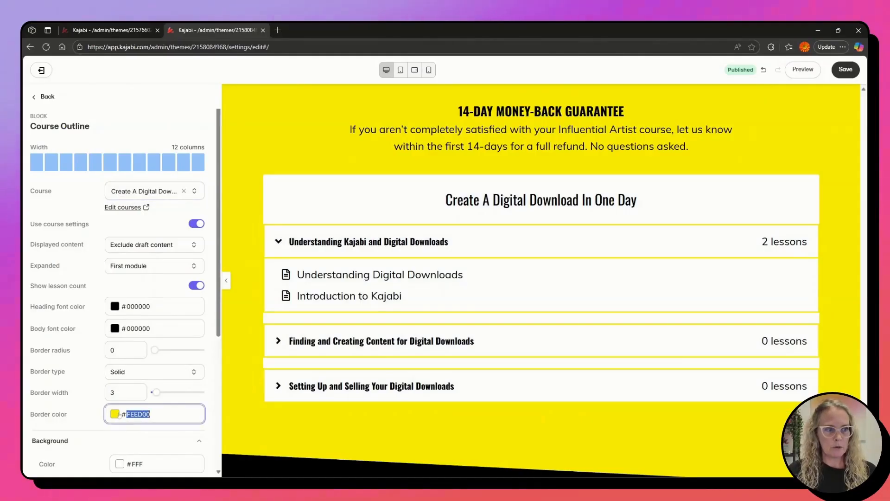
pyautogui.scroll(-4, 139, 371)
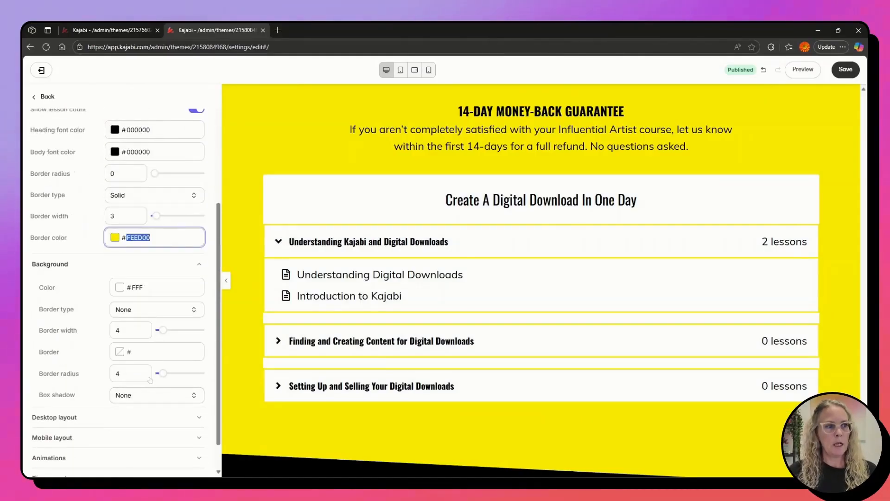
pyautogui.click(143, 287)
pyautogui.doubleClick(139, 287)
pyautogui.hotkey('ctrl', 'v')
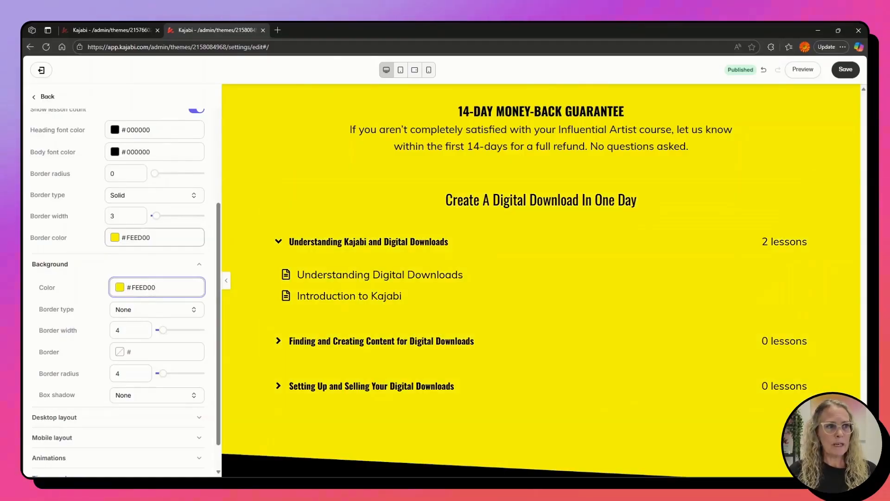
pyautogui.moveTo(153, 238); pyautogui.dragTo(99, 242)
pyautogui.write('0000')
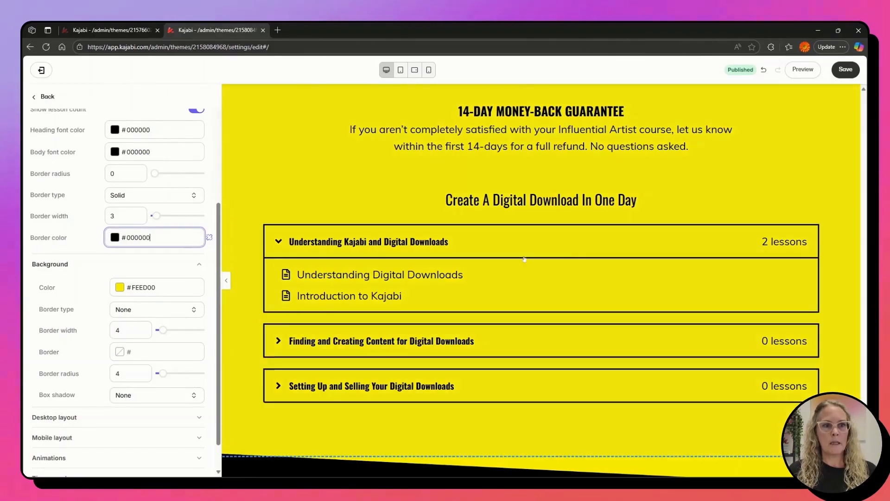
# - Check the Payment Plan card's border settings, and set the outline block's border width and background border width to 8 with background border radius 0
pyautogui.scroll(3, 524, 252)
pyautogui.scroll(-1, 523, 252)
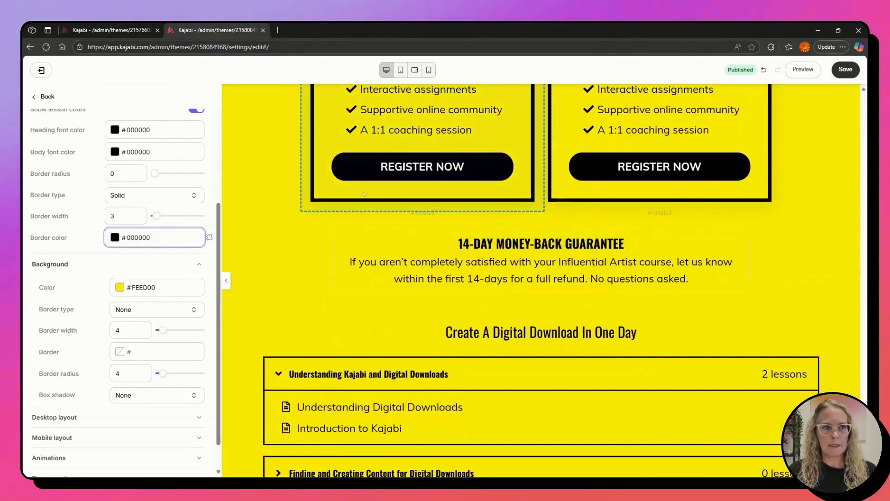
pyautogui.click(422, 166)
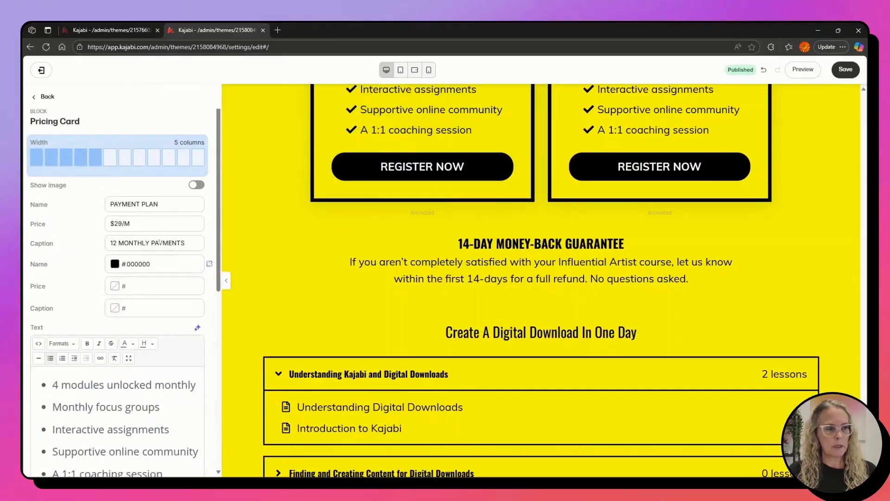
pyautogui.scroll(-7, 135, 350)
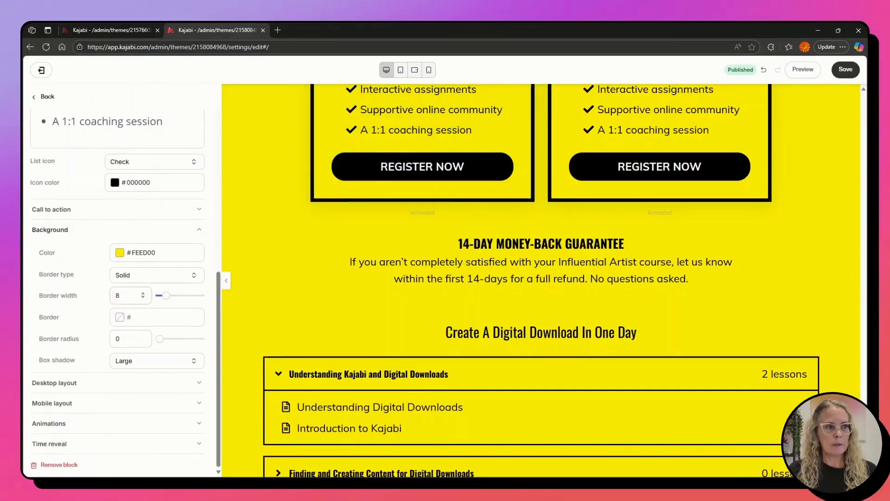
pyautogui.scroll(-4, 510, 185)
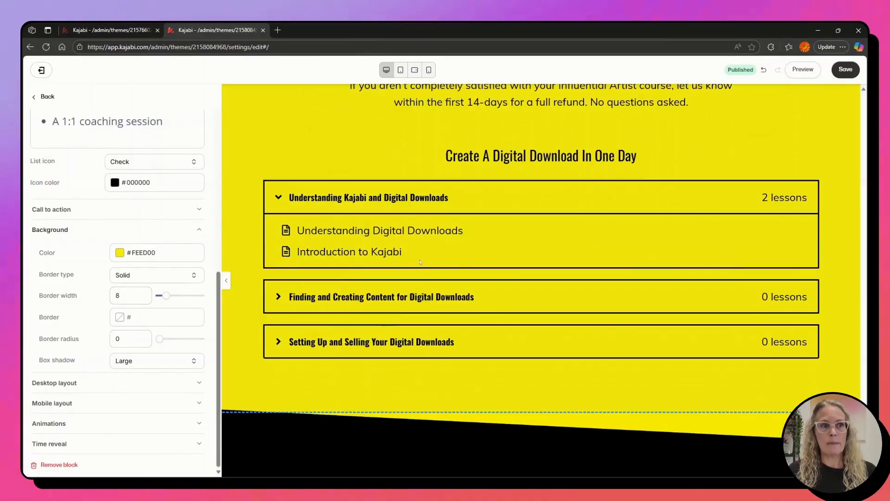
pyautogui.click(496, 199)
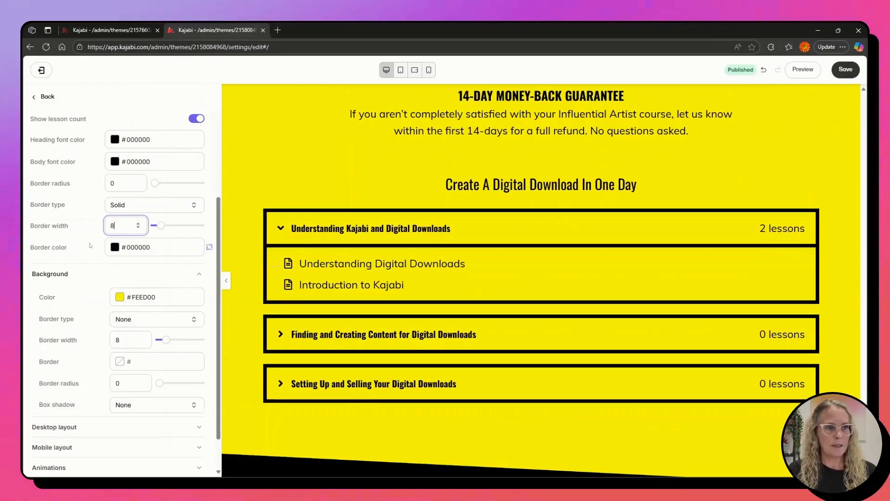
# - Set the Course Outline block's border width to 11 and turn off its use of the course settings
pyautogui.scroll(3, 274, 342)
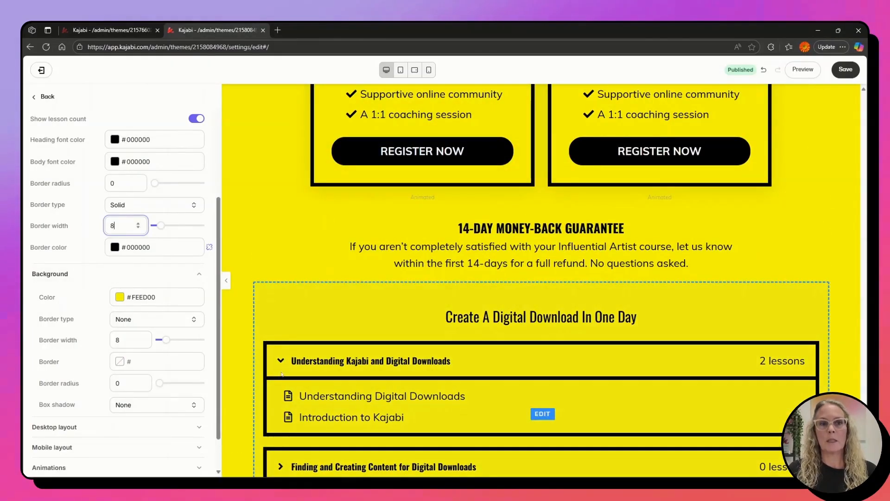
pyautogui.scroll(-2, 283, 372)
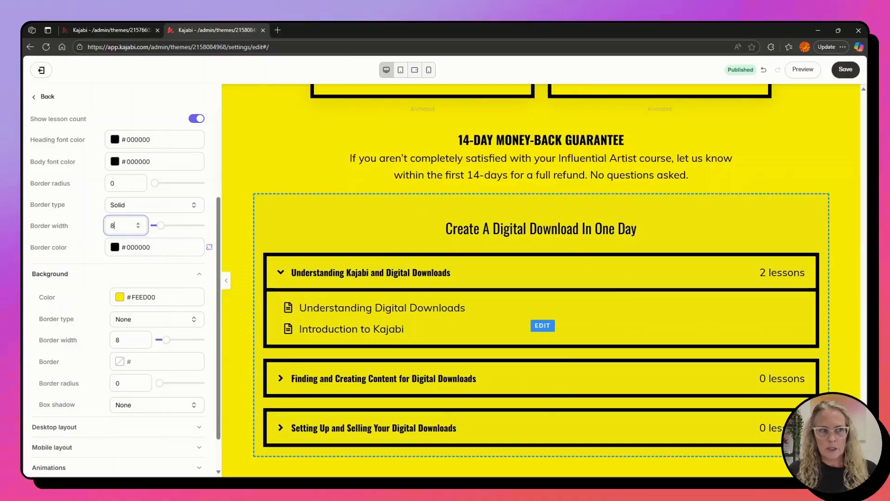
pyautogui.scroll(4, 246, 305)
pyautogui.scroll(5, 125, 254)
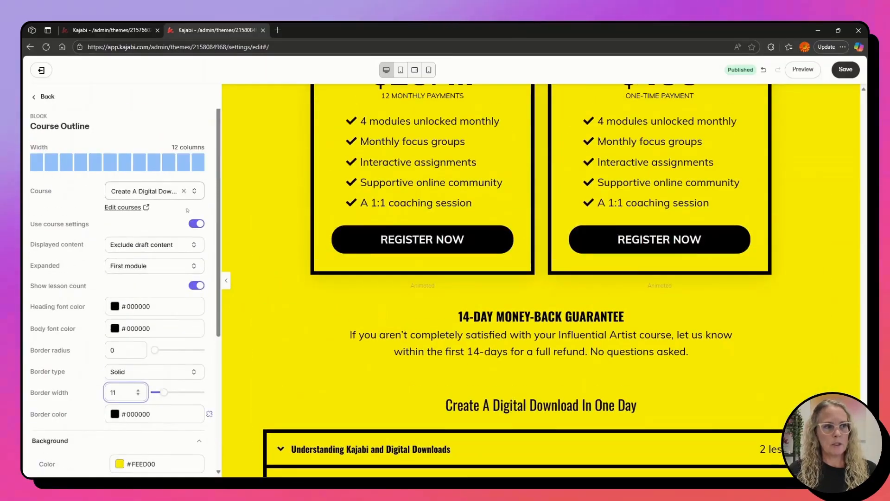
pyautogui.click(196, 224)
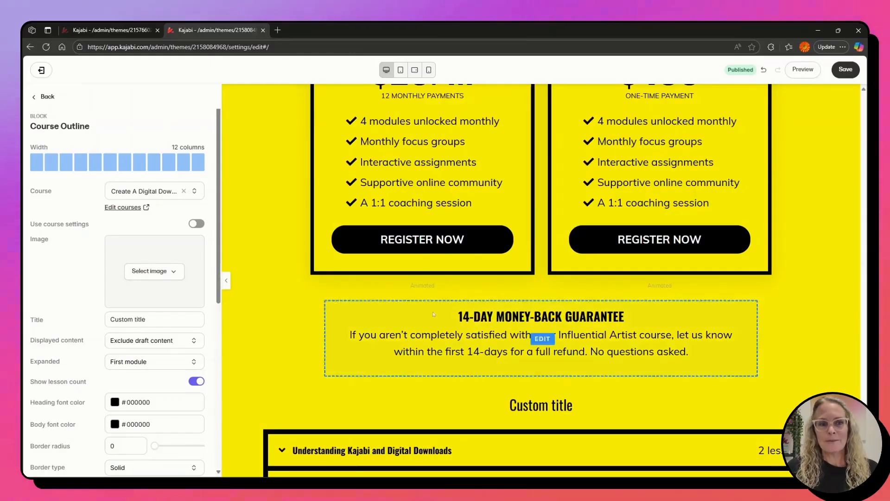
pyautogui.scroll(-5, 457, 324)
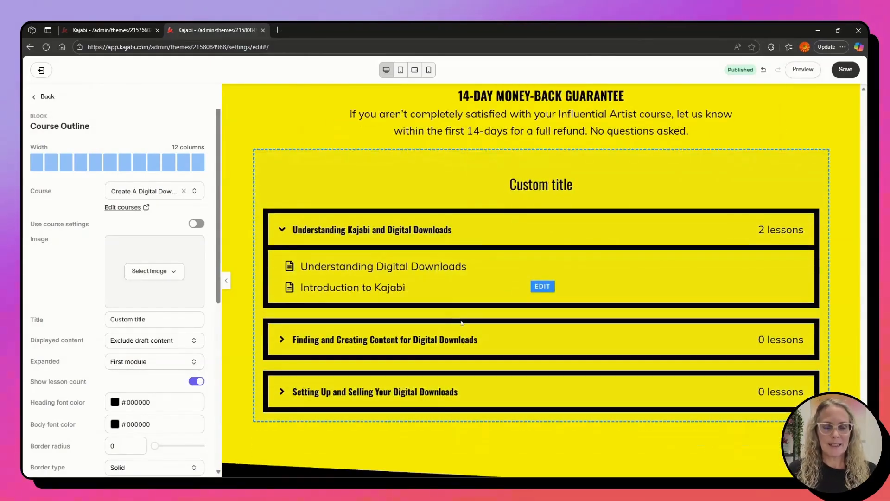
# - Set both the expanded modules and the displayed content of the Course Outline block to All
pyautogui.scroll(-3, 149, 316)
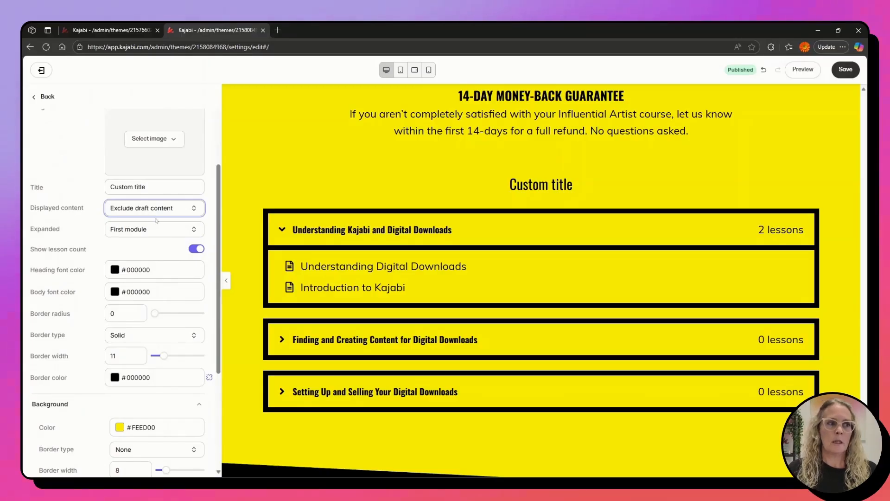
pyautogui.click(167, 229)
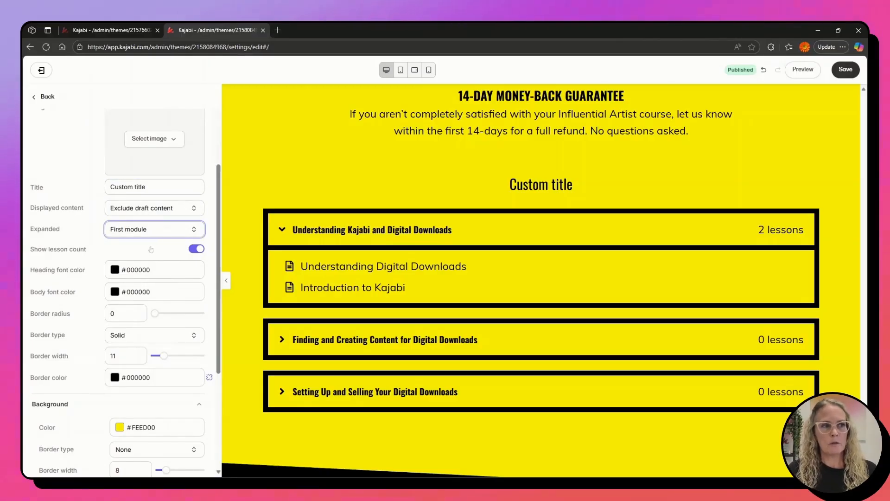
pyautogui.click(153, 248)
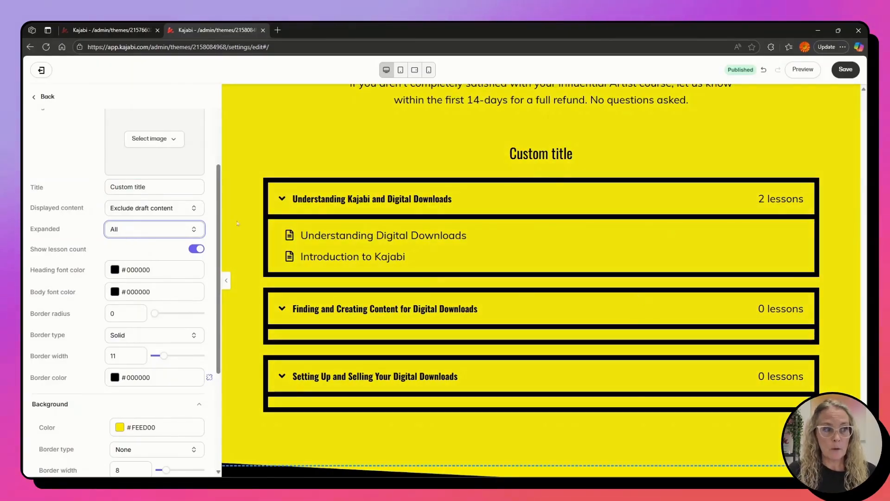
pyautogui.click(153, 210)
pyautogui.click(150, 224)
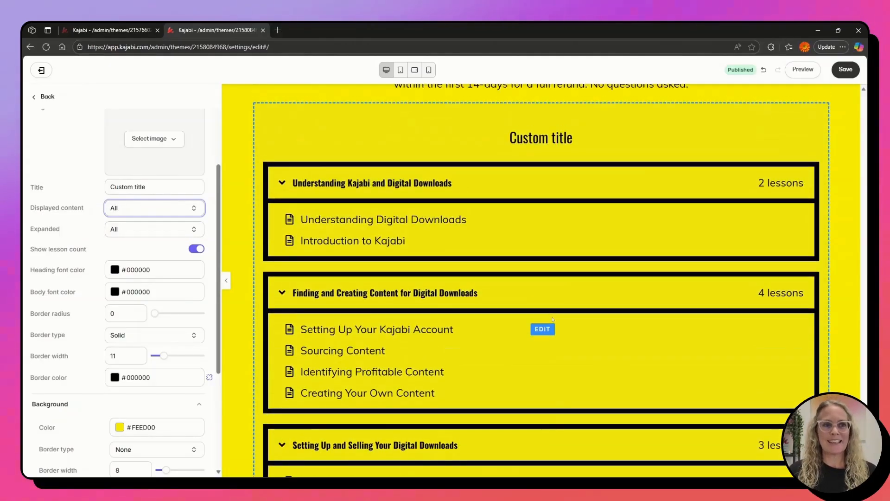
pyautogui.scroll(-2, 552, 319)
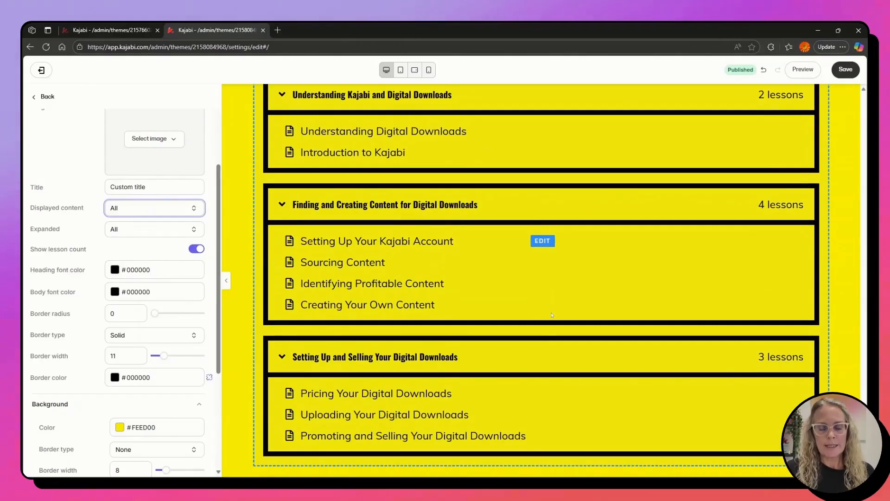
# - Set the Course Outline block's width to 7 columns and review its layout below the money-back guarantee text
pyautogui.scroll(2, 551, 324)
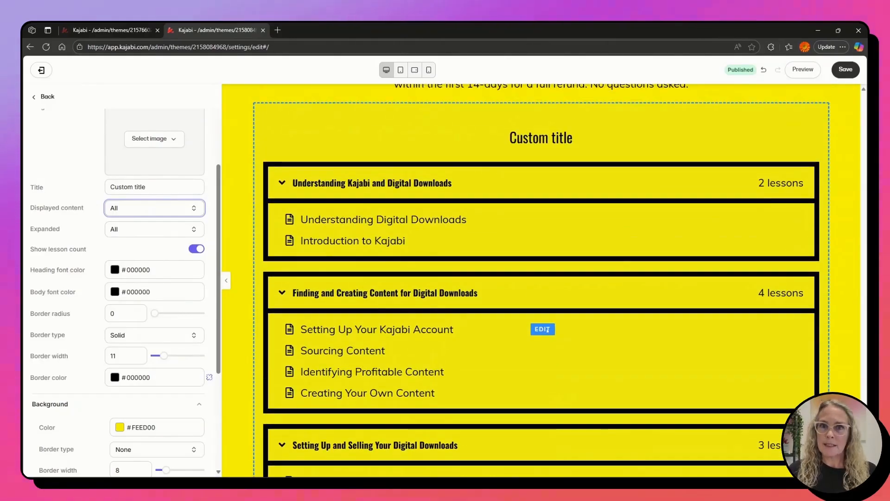
pyautogui.scroll(2, 524, 326)
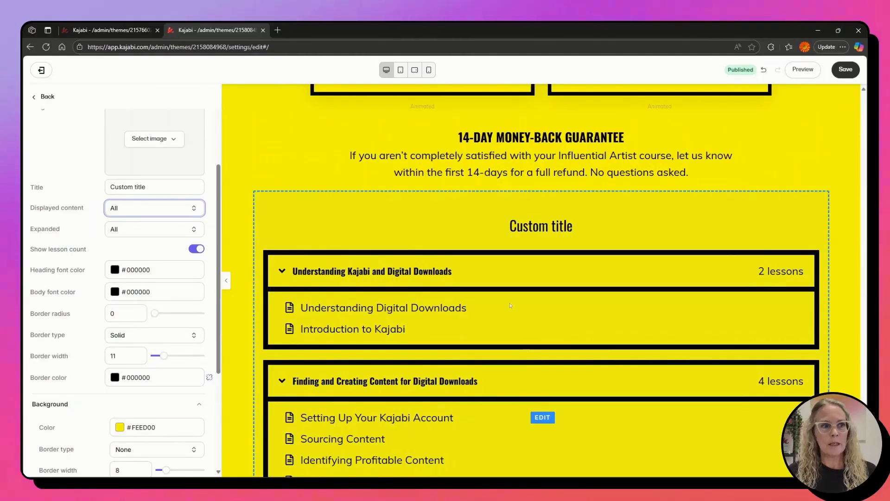
pyautogui.scroll(3, 175, 181)
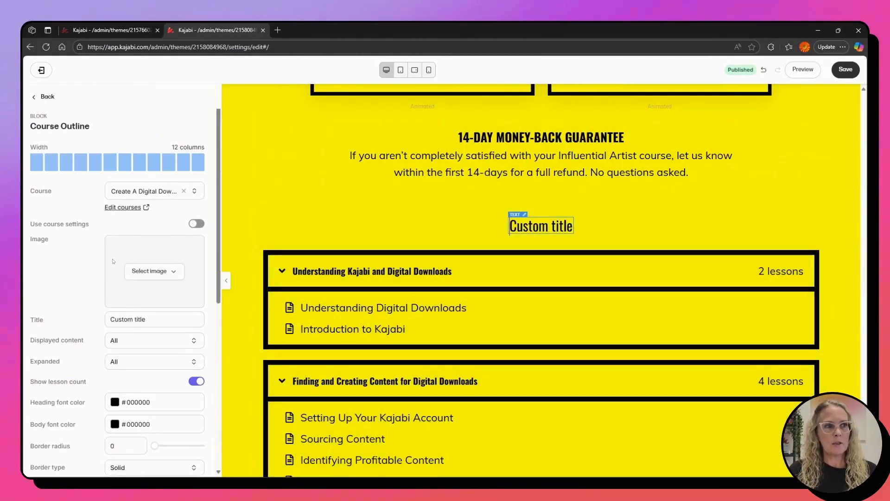
pyautogui.click(128, 165)
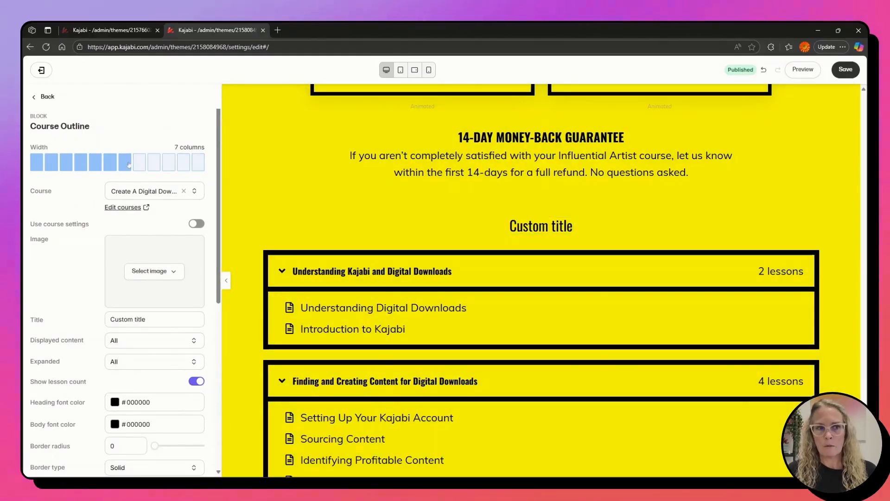
pyautogui.scroll(-3, 323, 260)
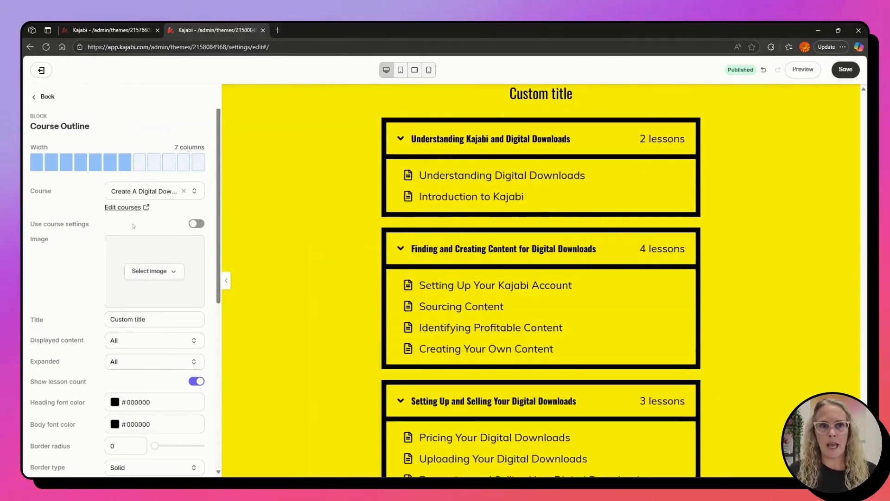
pyautogui.scroll(5, 316, 260)
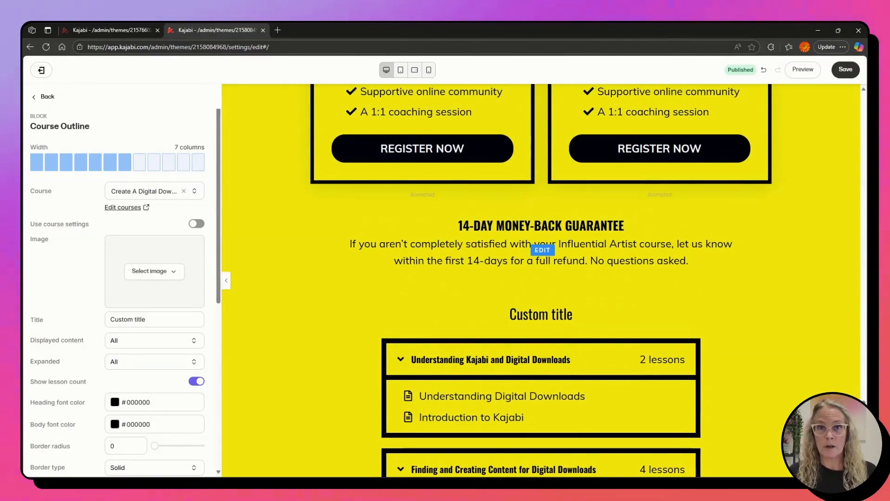
pyautogui.scroll(-2, 303, 261)
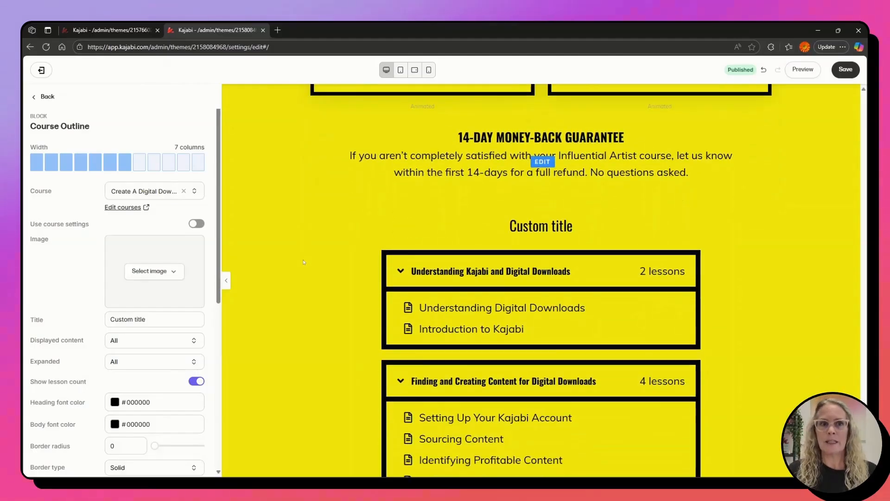